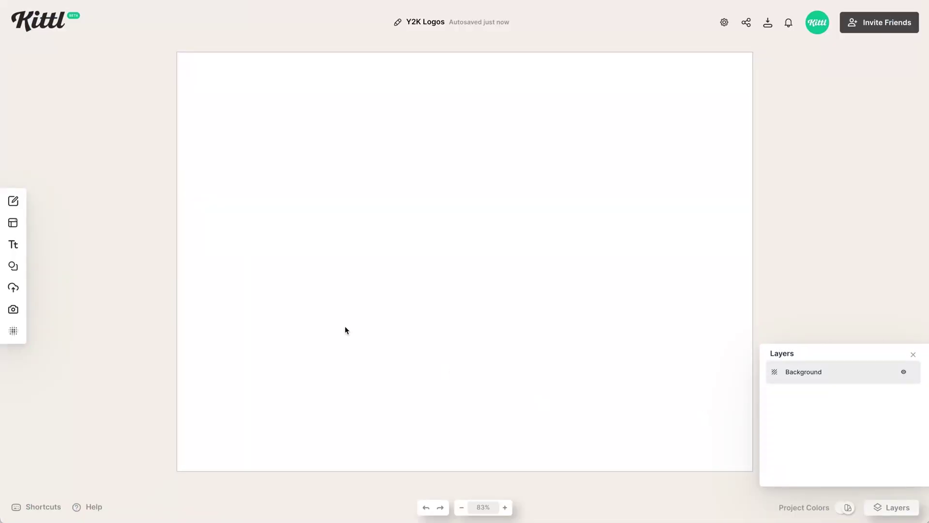
Step: Add a headline text to the blank canvas reading ORBIT
left_click(13, 244)
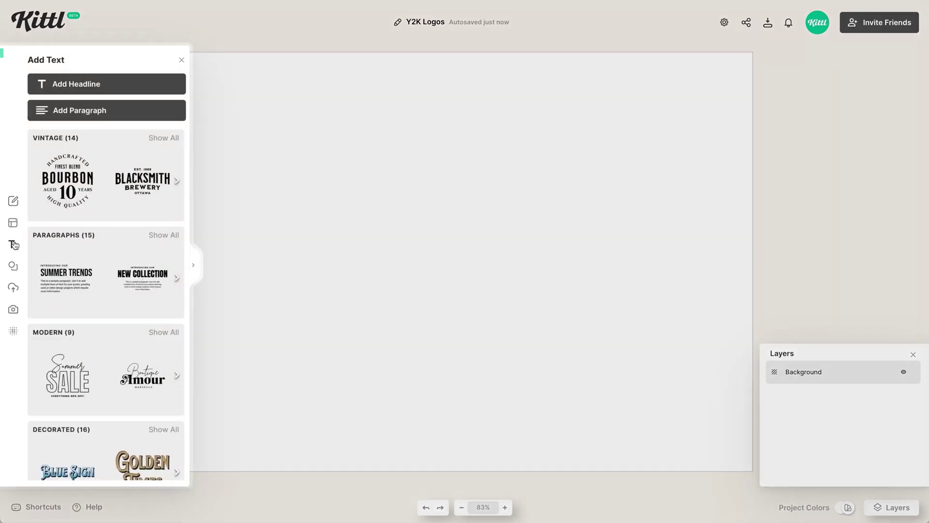
left_click(122, 89)
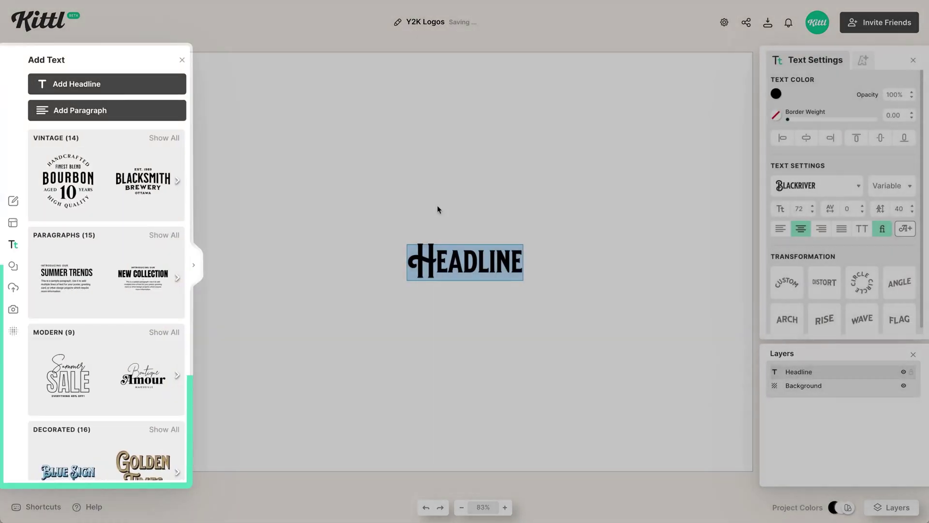
type("ORBIT")
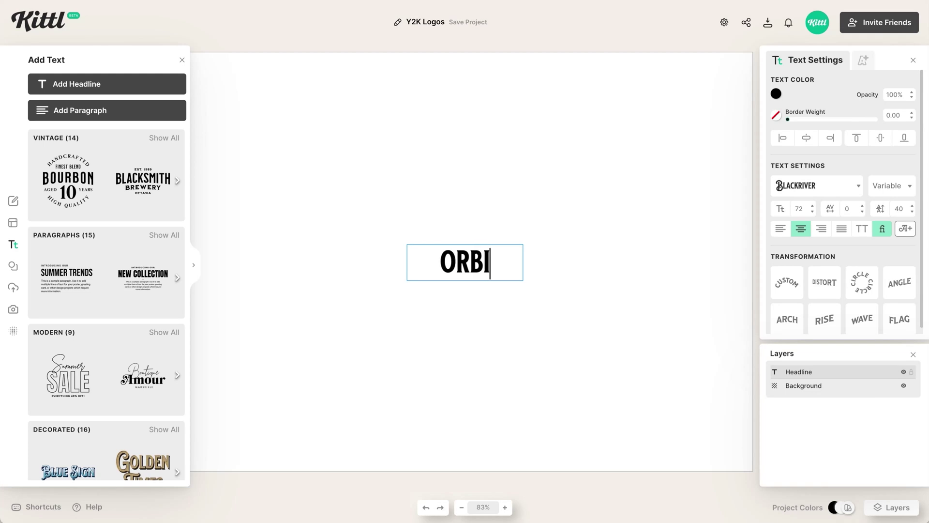
key("Escape")
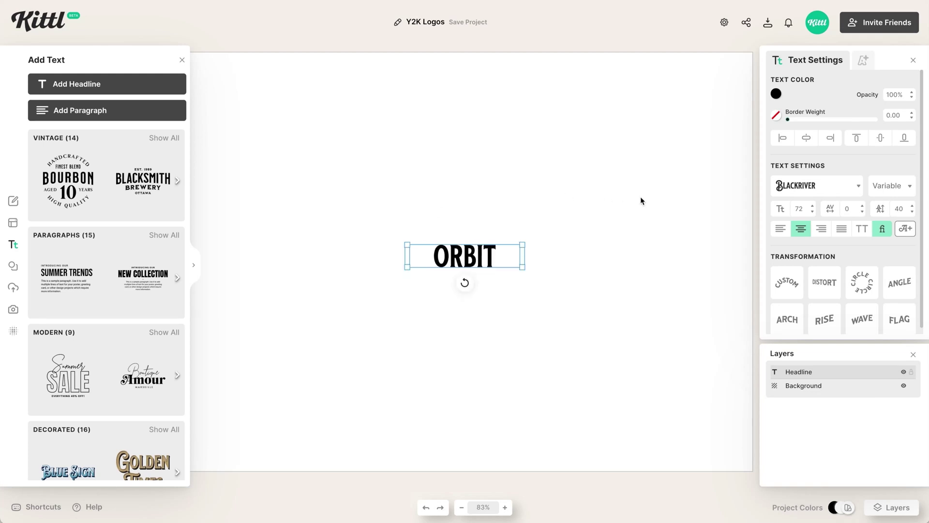
Step: Set the ORBIT headline in the Basement Grotesque typeface with all-uppercase letters
left_click(842, 186)
left_click(694, 122)
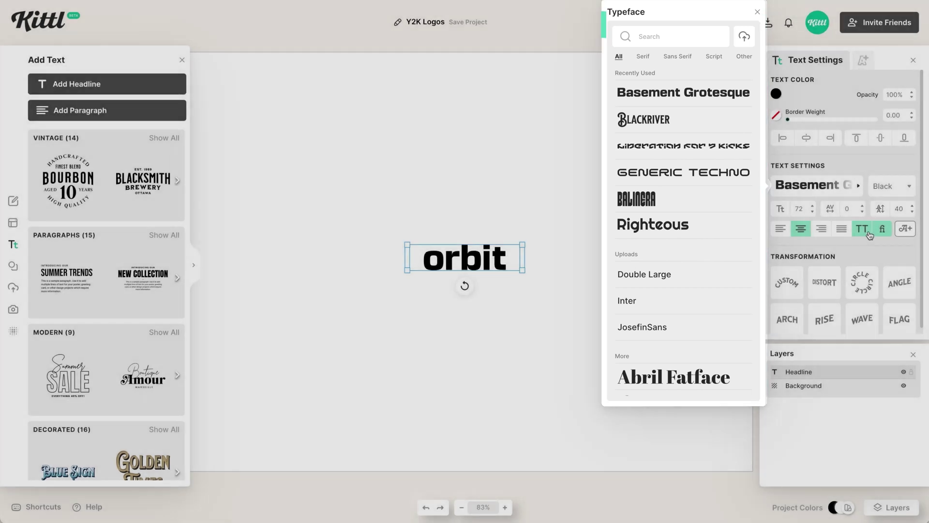
left_click(862, 229)
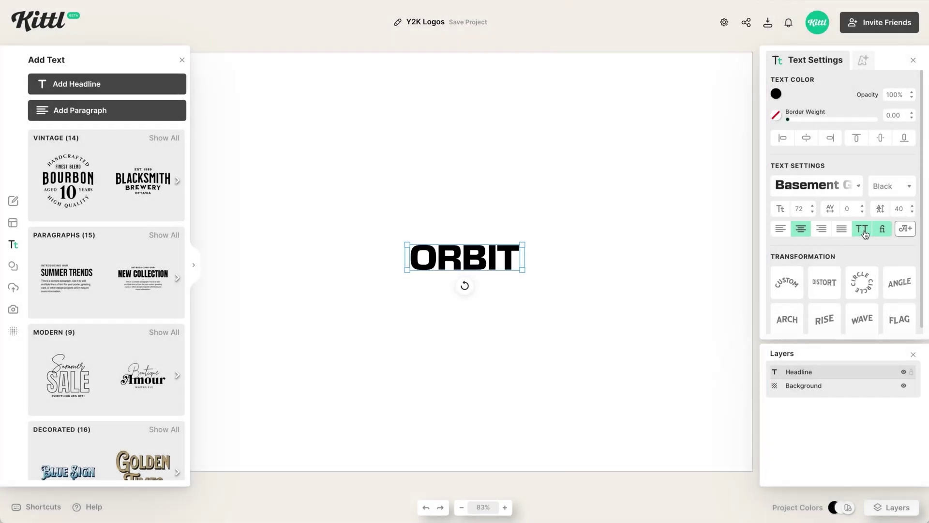
Step: Apply the Angle transformation to the ORBIT text with a 100% angle curve and confirm it
scroll(850, 232, "down", 1)
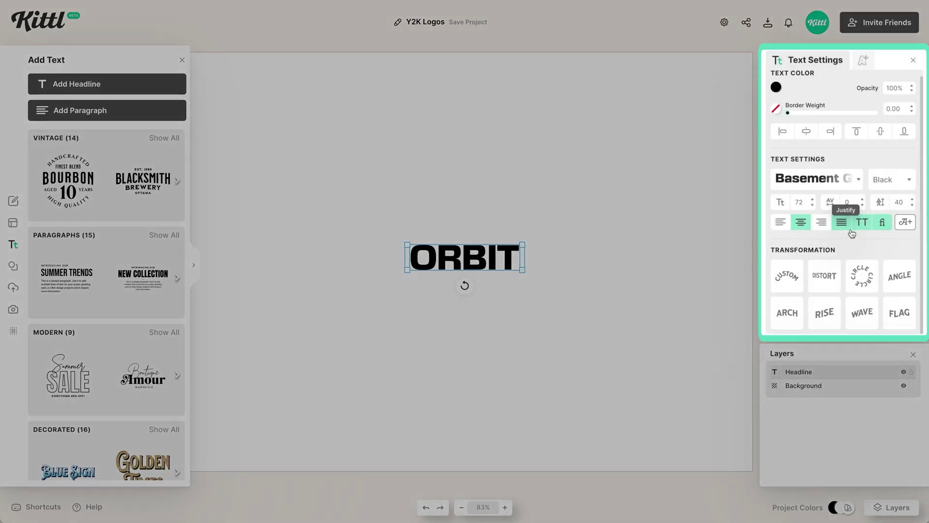
left_click(896, 280)
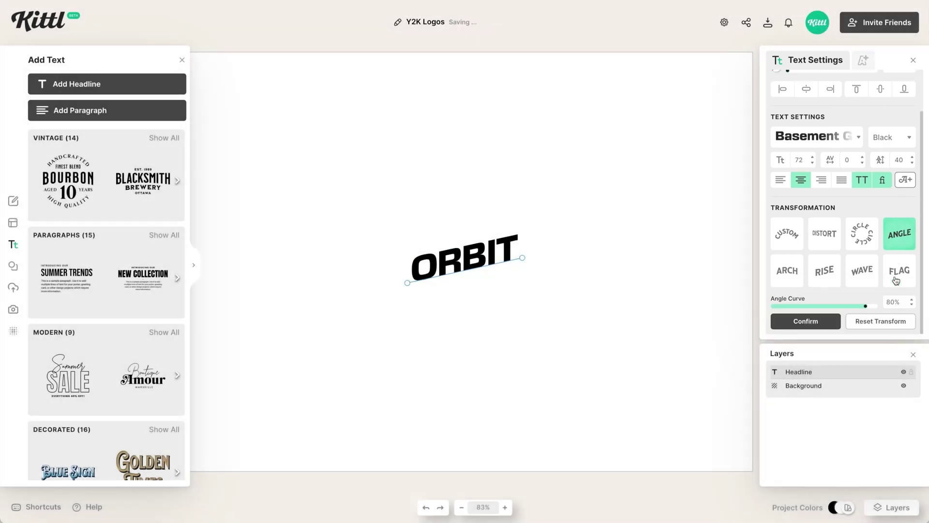
left_click_drag(866, 305, 886, 310)
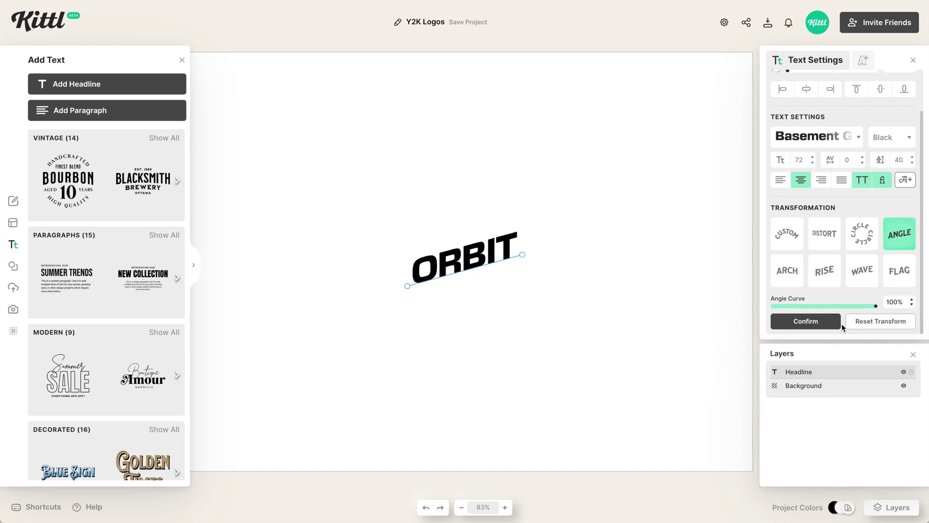
left_click(811, 322)
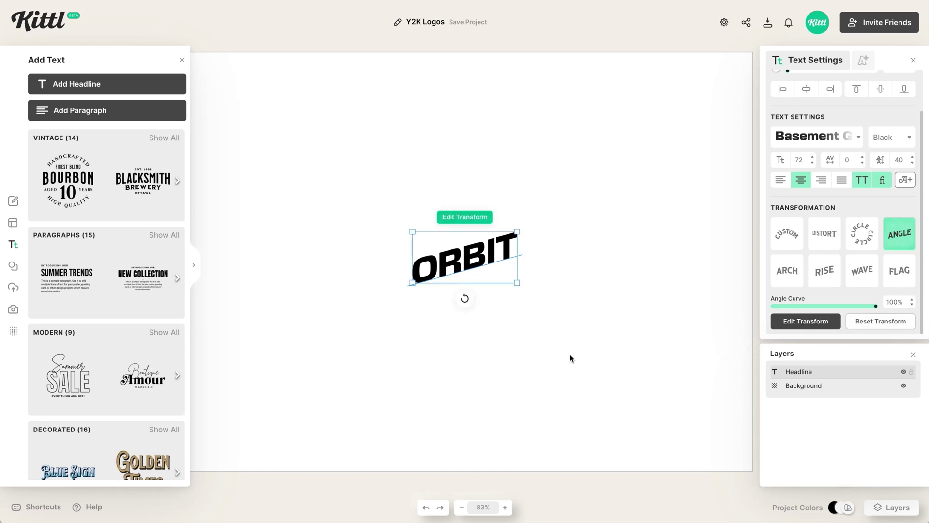
Step: Rotate the slanted ORBIT text until its baseline is horizontal, and enlarge it to a font size of 152
scroll(570, 358, "up", 5)
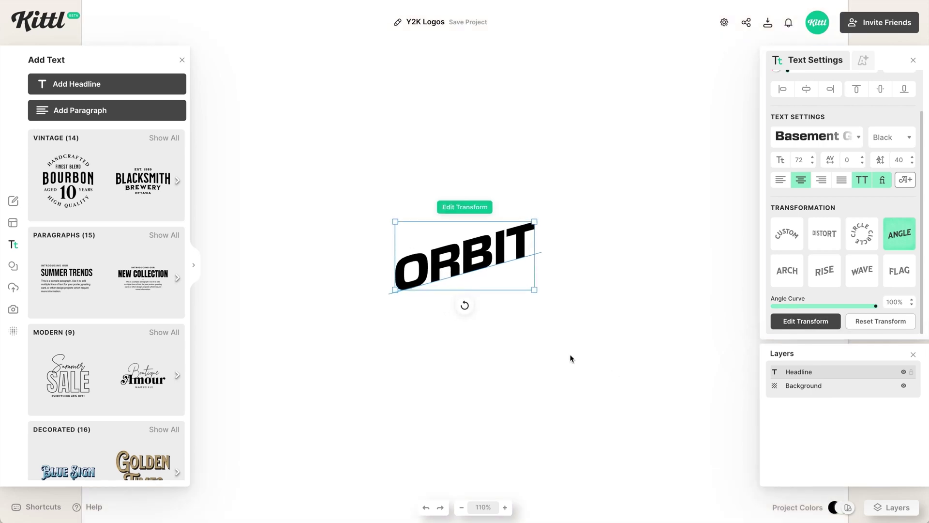
left_click_drag(457, 313, 445, 330)
left_click(505, 350)
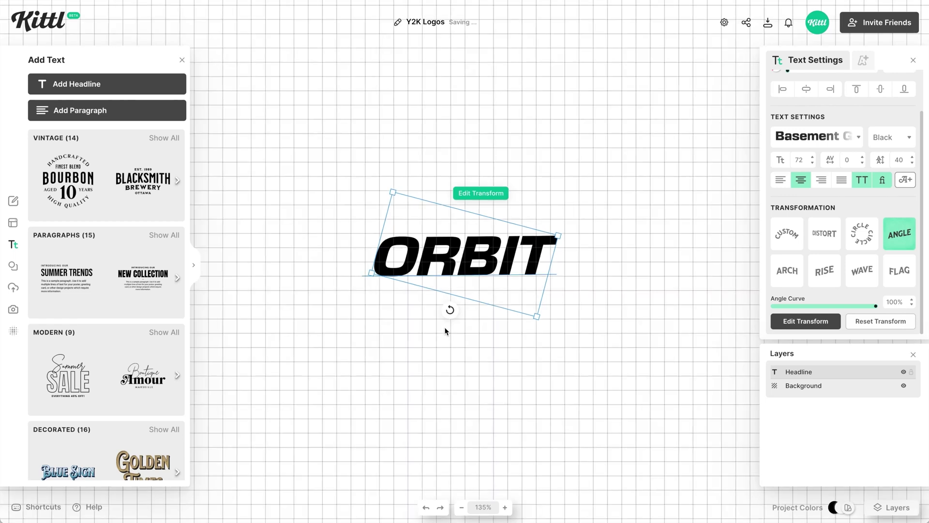
left_click_drag(449, 310, 448, 311)
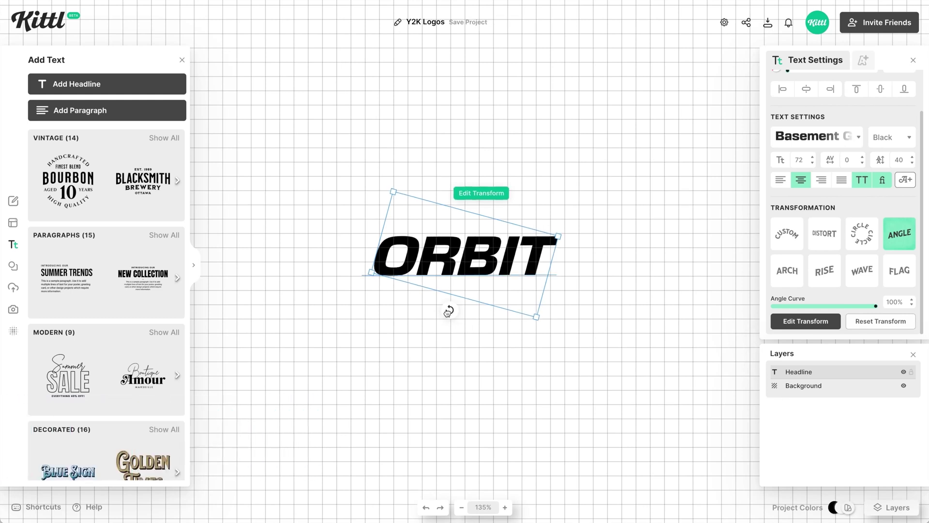
left_click(641, 329)
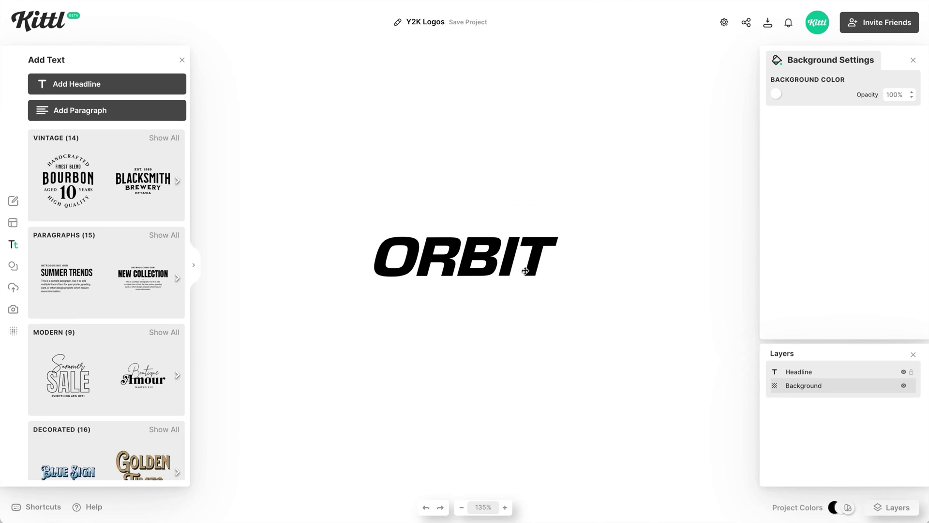
left_click(528, 269)
left_click_drag(537, 318, 608, 396)
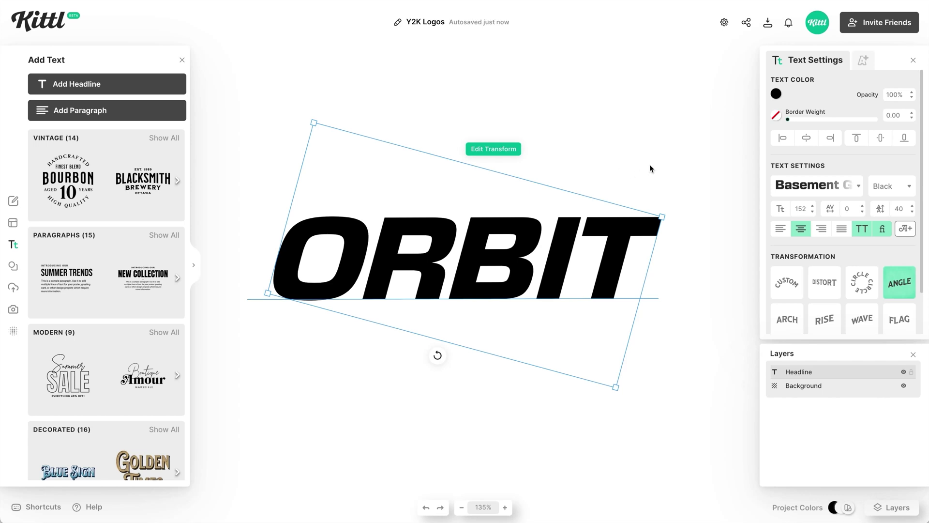
Step: Add a Block Shadow to the ORBIT text with an offset of 5 and an outline width of 10
left_click(862, 61)
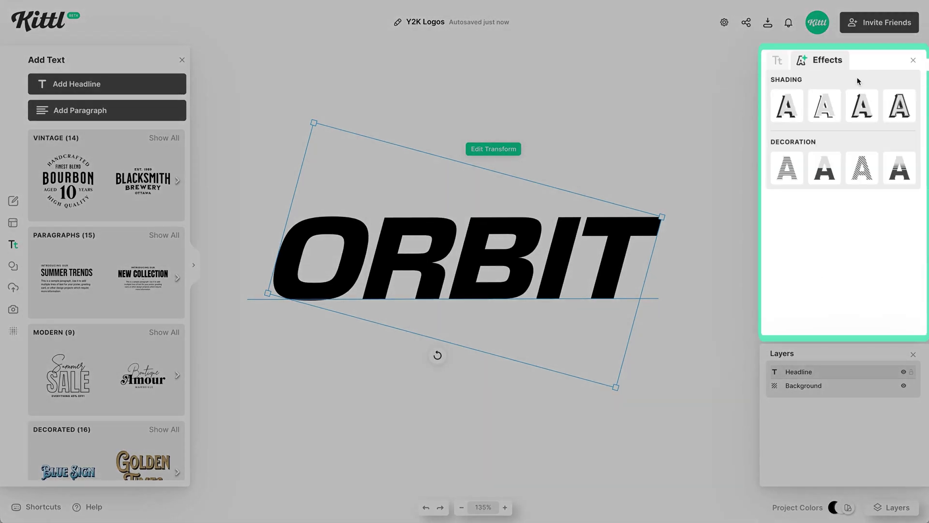
left_click(864, 108)
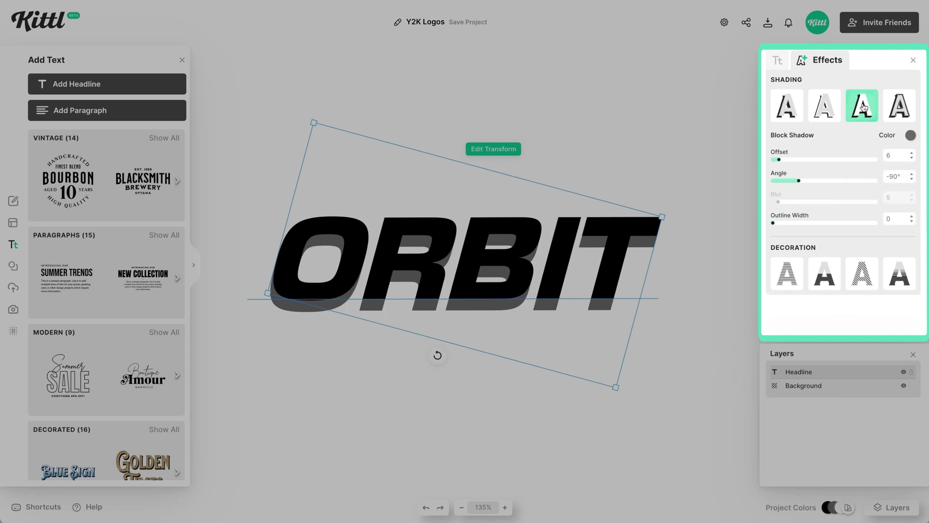
left_click(779, 160)
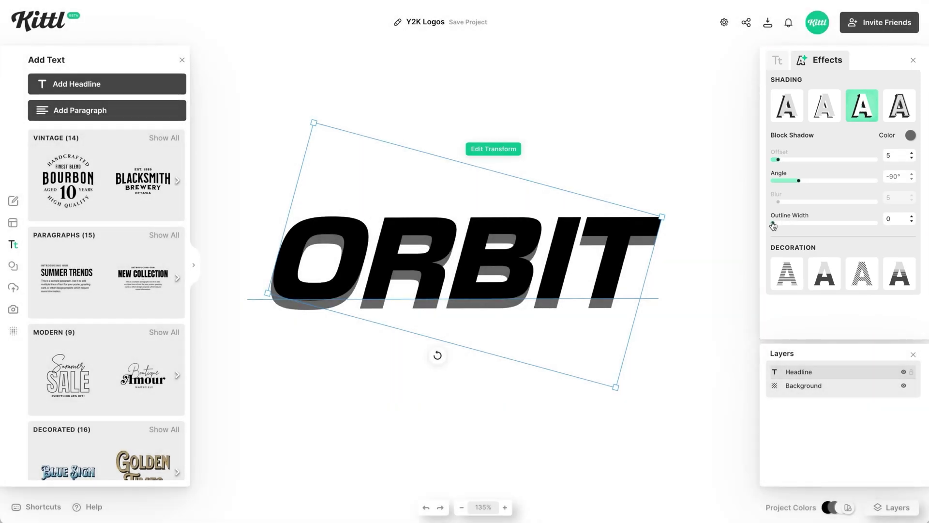
left_click_drag(774, 226, 784, 229)
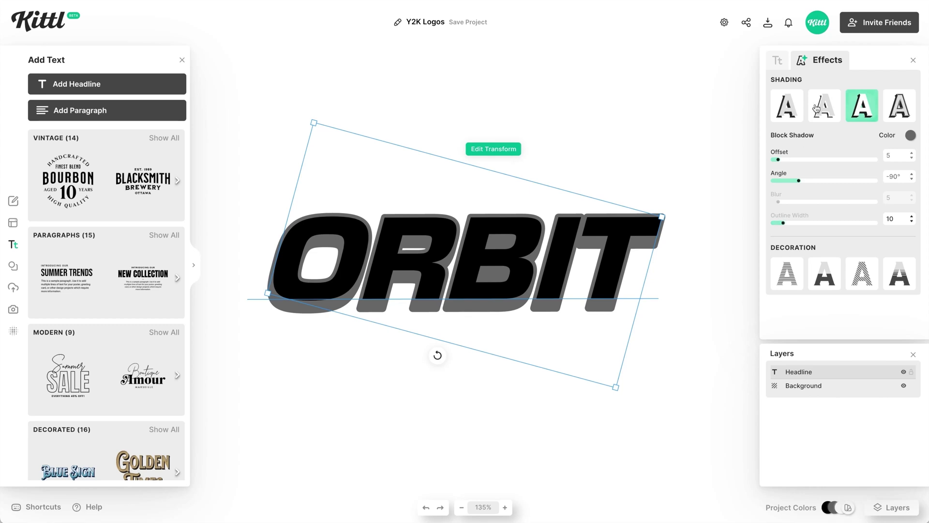
Step: Change the block shadow color of the ORBIT text to a vivid purple
left_click(910, 137)
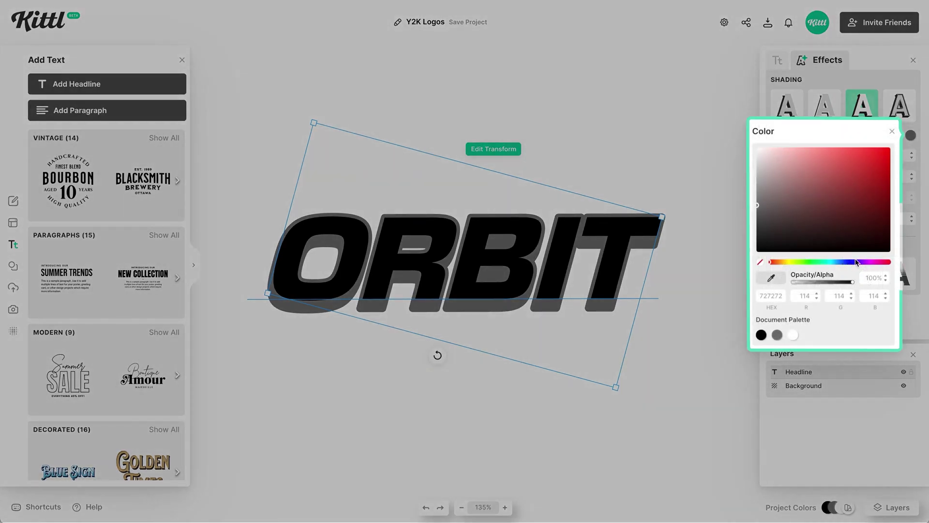
left_click(861, 262)
left_click_drag(875, 182, 857, 155)
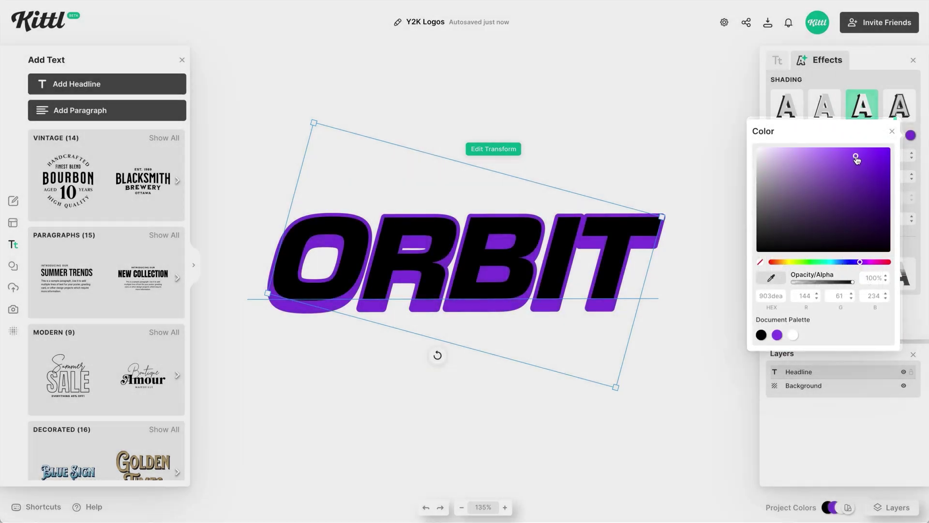
Step: Change the fill color of the ORBIT text to white (ffffff)
left_click(781, 61)
left_click(777, 95)
left_click_drag(690, 170, 615, 91)
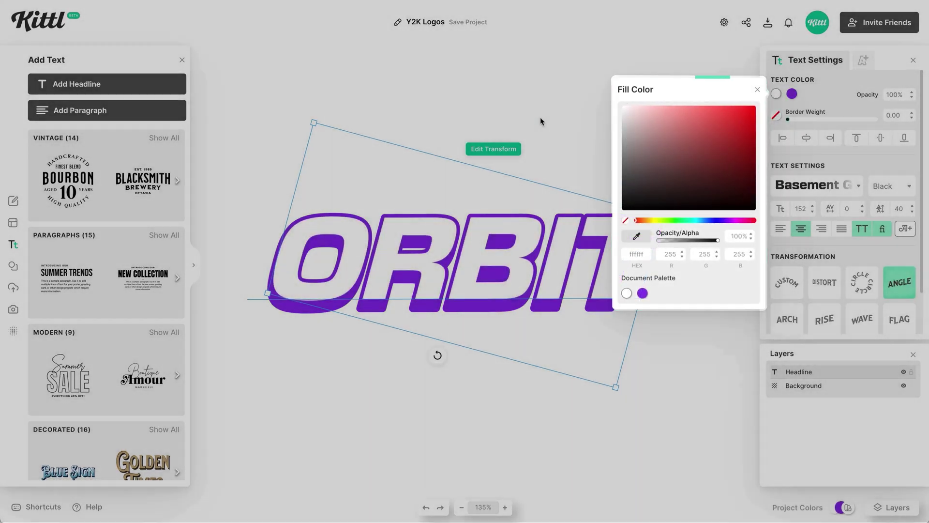
left_click(541, 119)
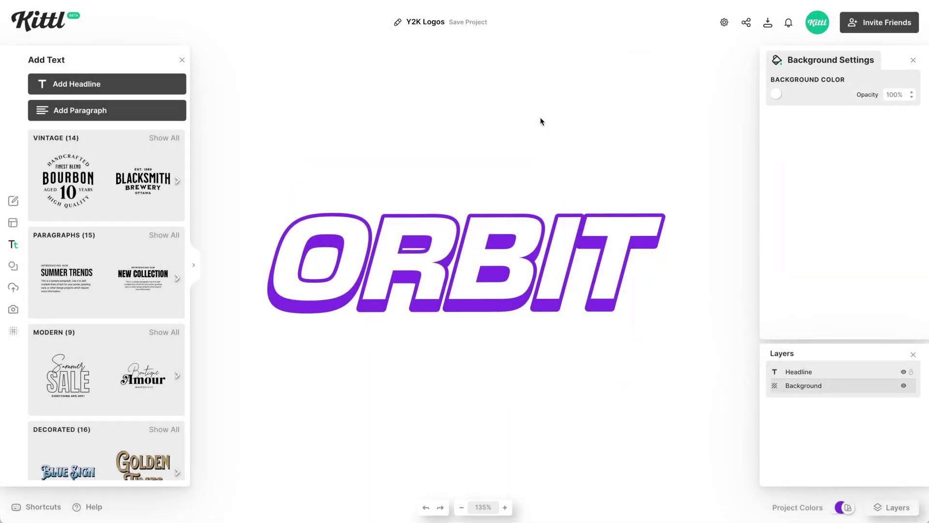
Step: Tighten the letter spacing of the ORBIT text to -31
left_click(627, 264)
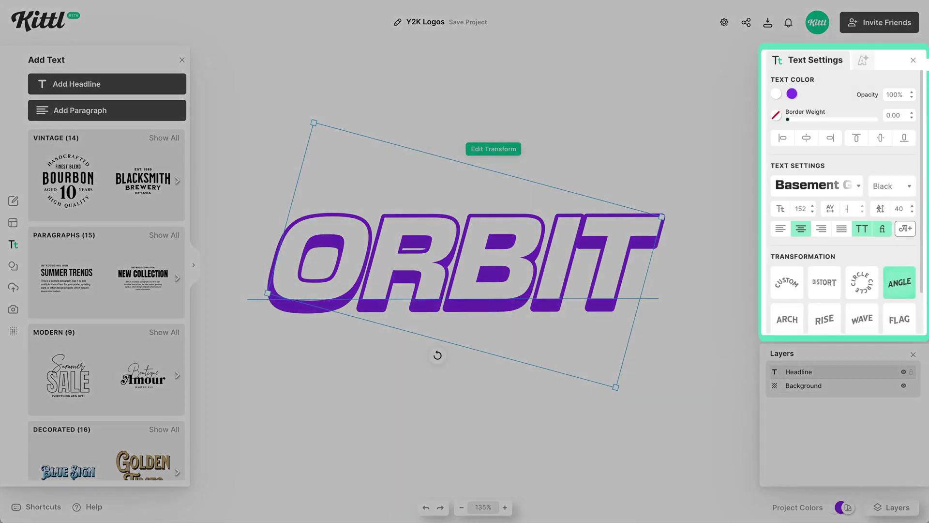
key("Tab")
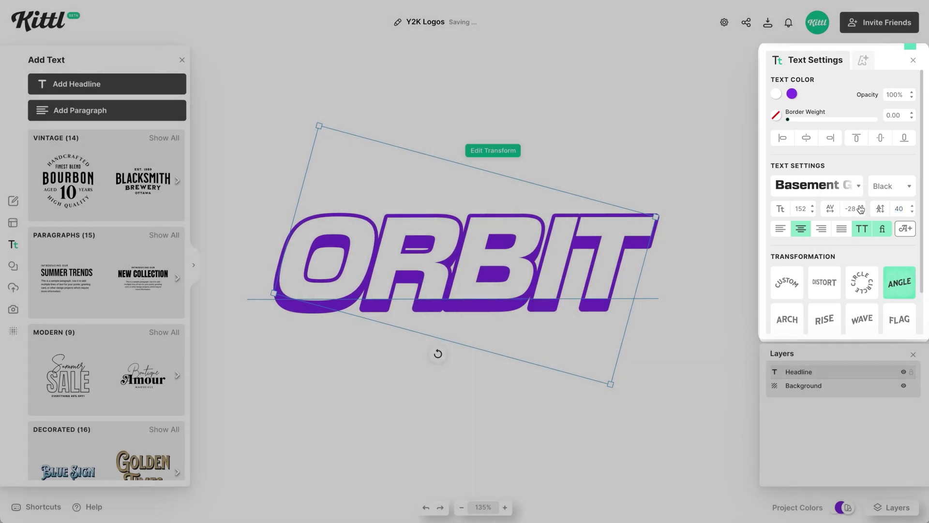
double_click(862, 207)
double_click(862, 212)
double_click(862, 212)
double_click(862, 212)
double_click(862, 212)
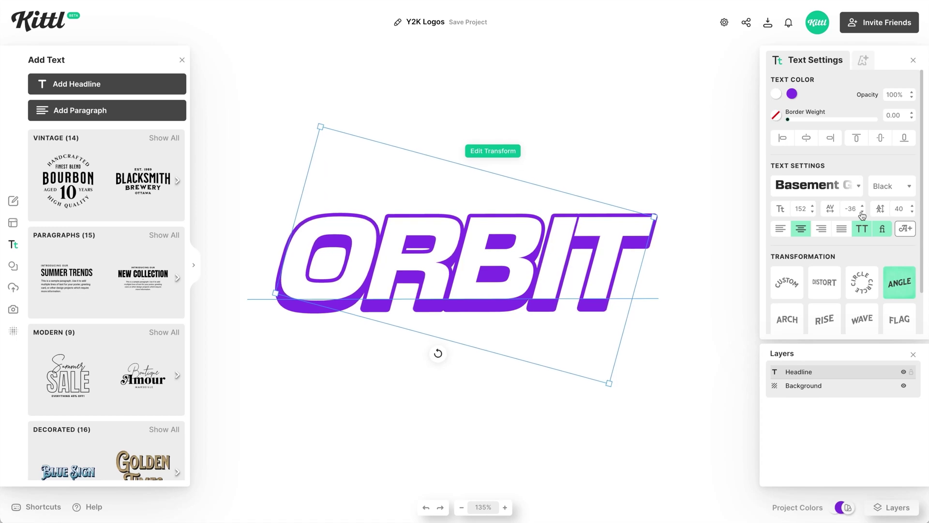
left_click(863, 213)
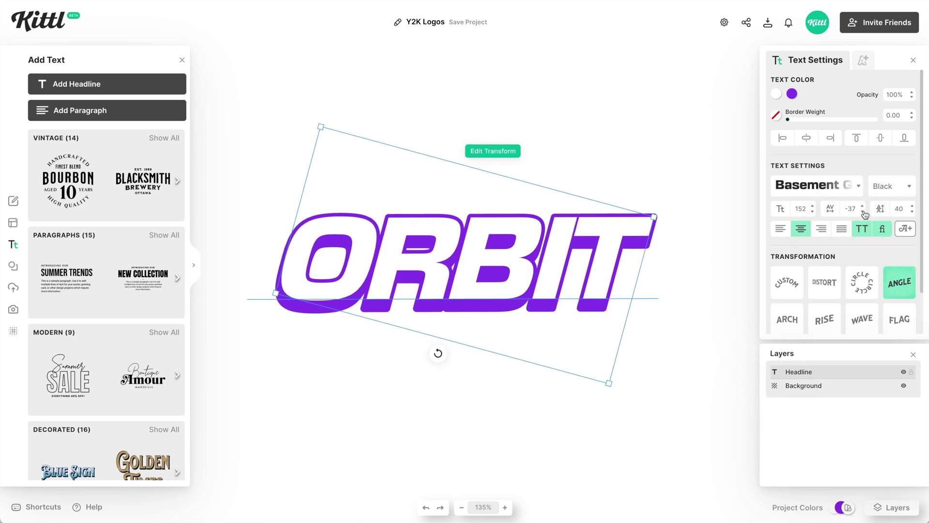
double_click(865, 206)
double_click(864, 206)
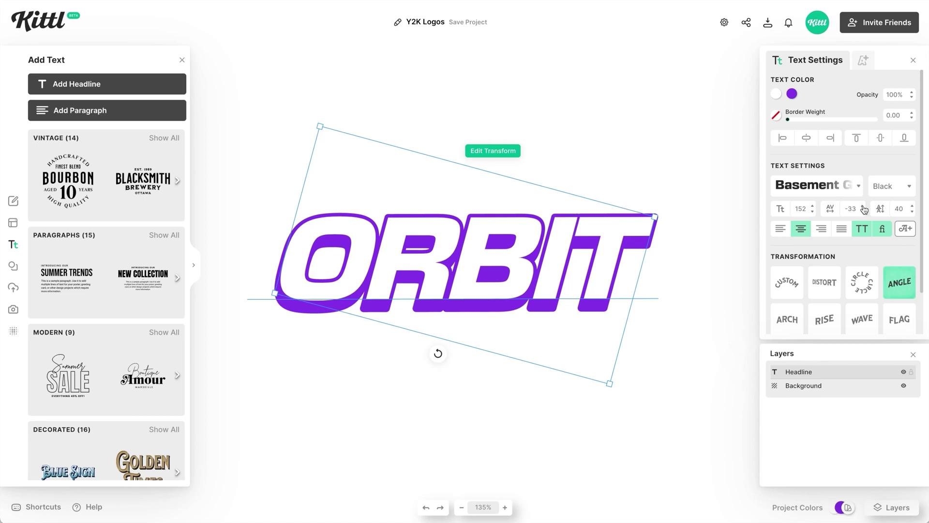
double_click(864, 206)
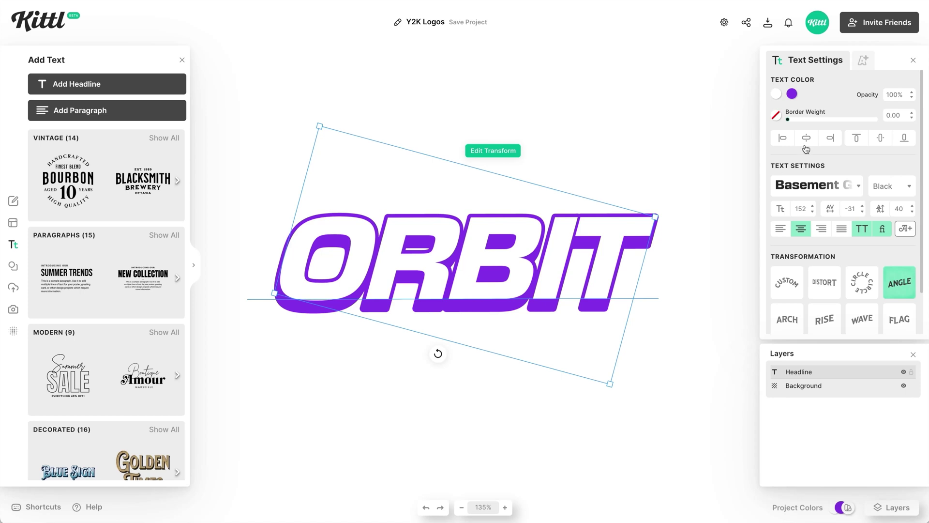
Step: Set the block shadow's outline width to 16 and adjust its angle so the shadow falls toward the lower right
left_click(863, 67)
left_click_drag(785, 223, 791, 227)
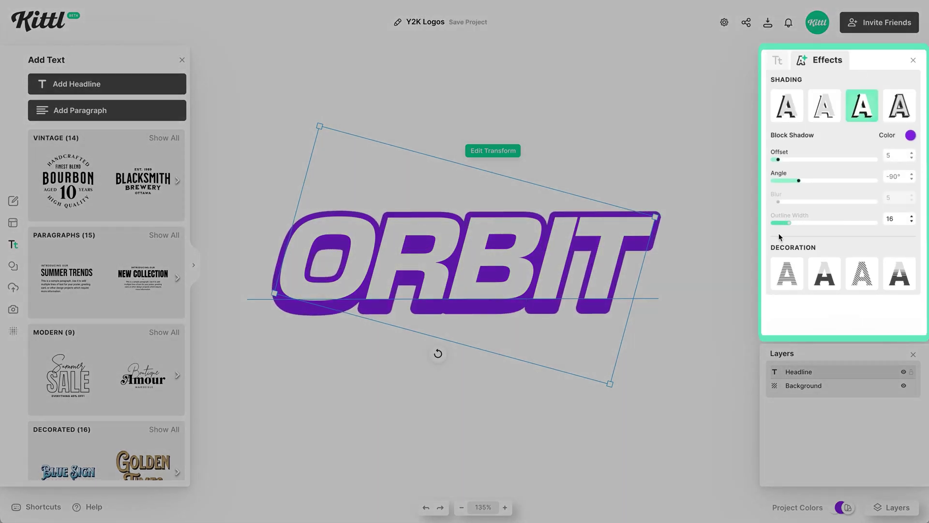
left_click_drag(799, 180, 810, 186)
left_click(603, 353)
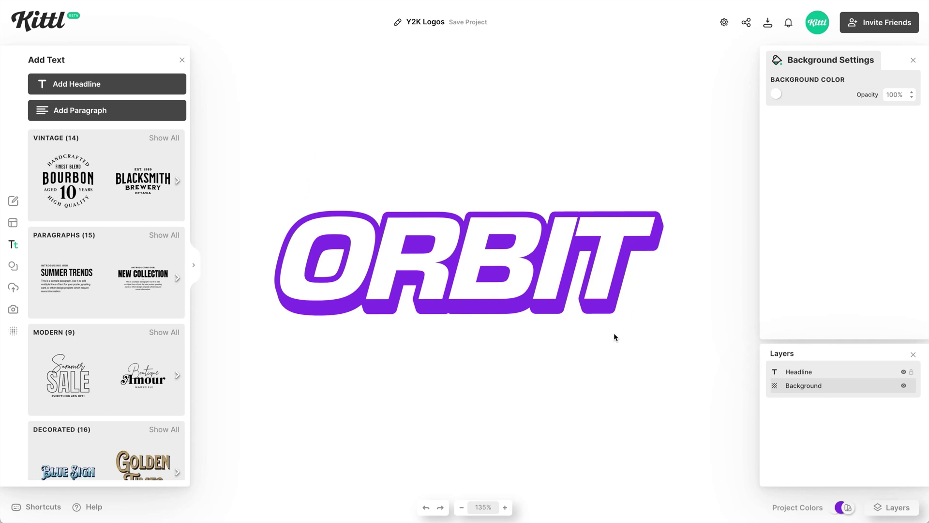
Step: Duplicate the ORBIT text and place the copy directly beneath the original, shifted slightly to the right
left_click(567, 278)
key("ctrl+d")
left_click_drag(538, 279, 572, 364)
key("ctrl+z")
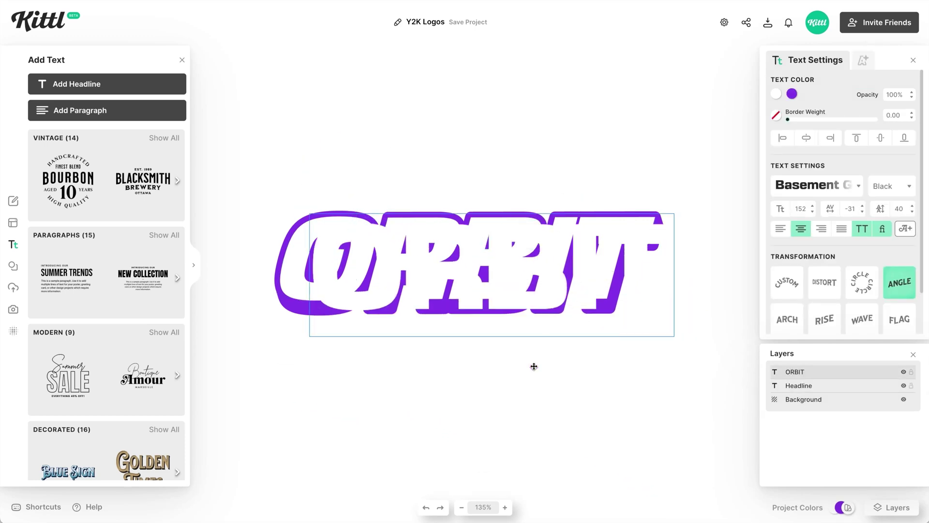
Step: Replace the copied text's wording with WORKS and reduce its font size to 130
key("ctrl+a")
type("works")
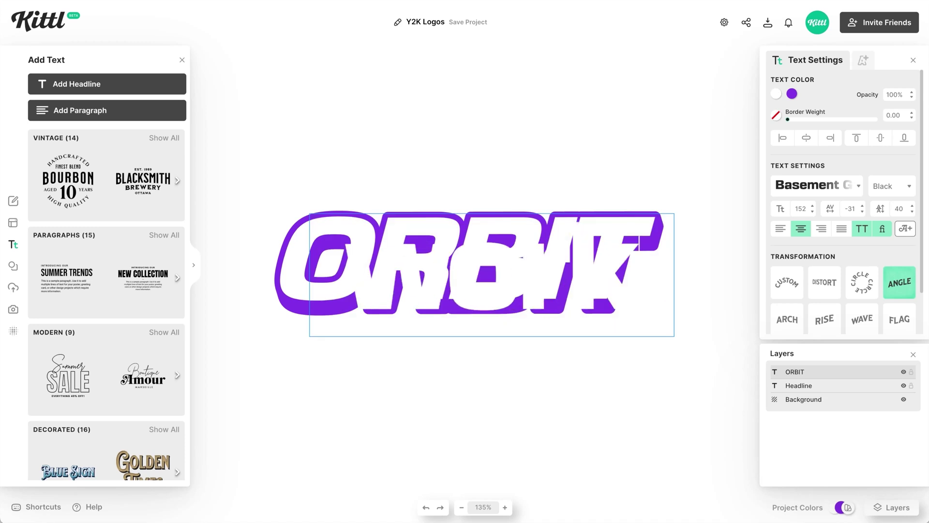
key("Escape")
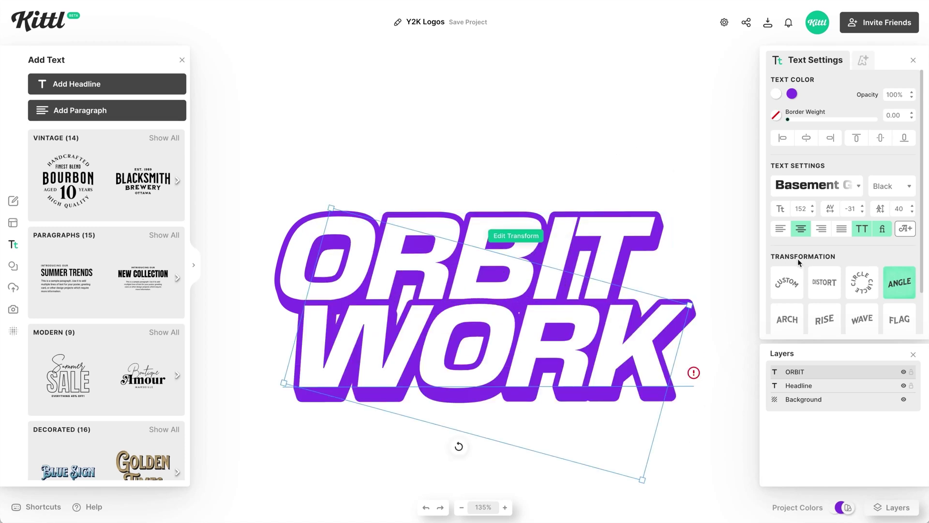
left_click(813, 212)
left_click(813, 212)
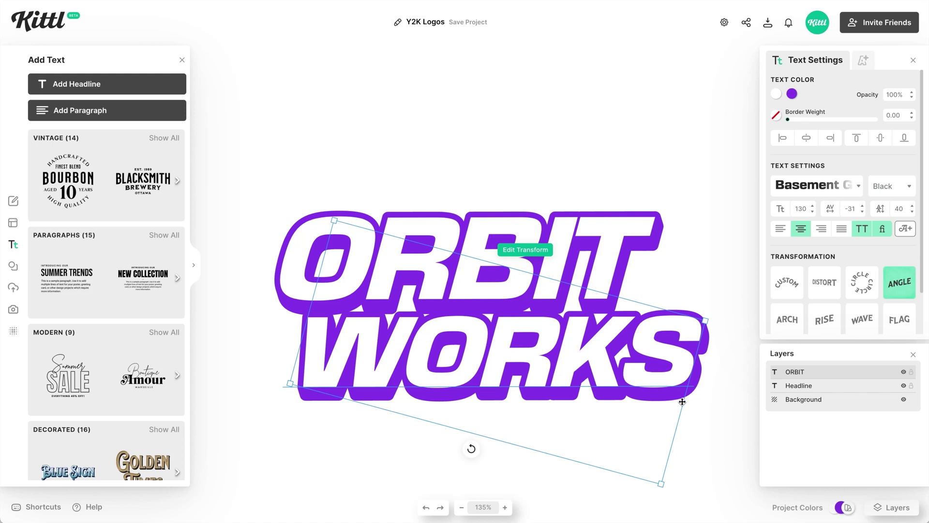
Step: Enlarge the WORKS text to size 150 and fit it snugly beneath ORBIT, offset slightly to the right
scroll(683, 401, "down", 2)
scroll(683, 402, "right", 2)
left_click_drag(615, 431, 664, 470)
left_click_drag(578, 314, 577, 289)
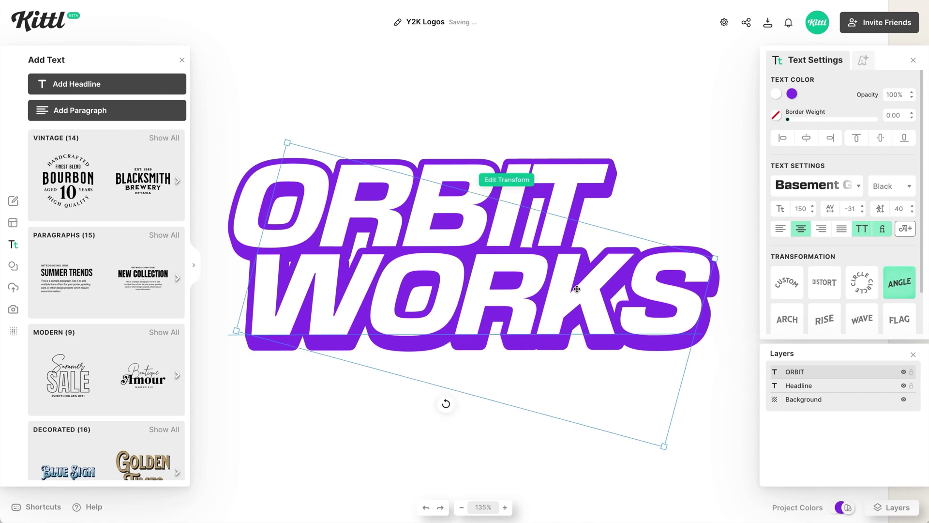
key("shift+Right")
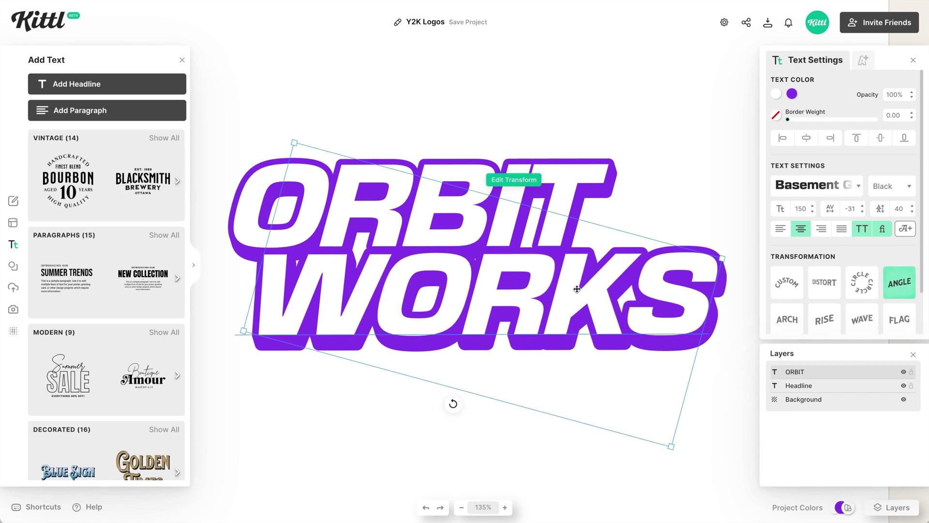
key("shift+Left")
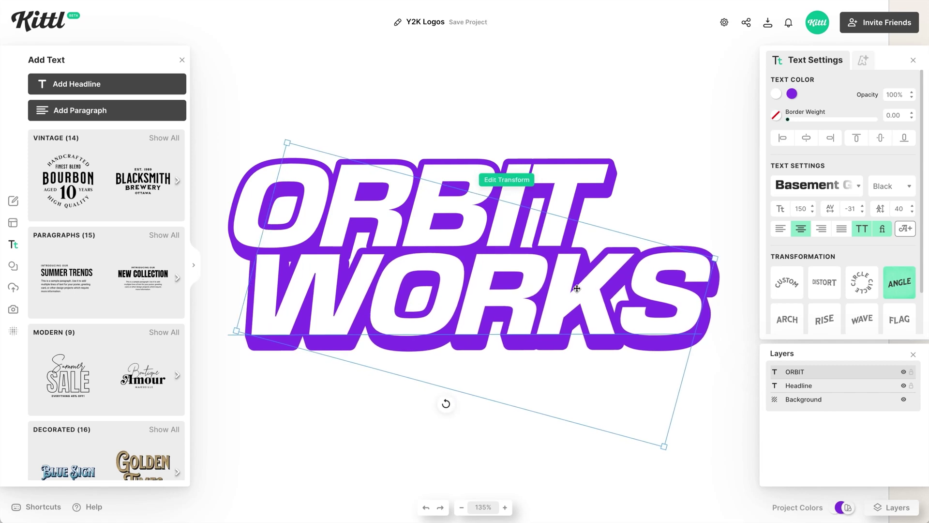
left_click(433, 93)
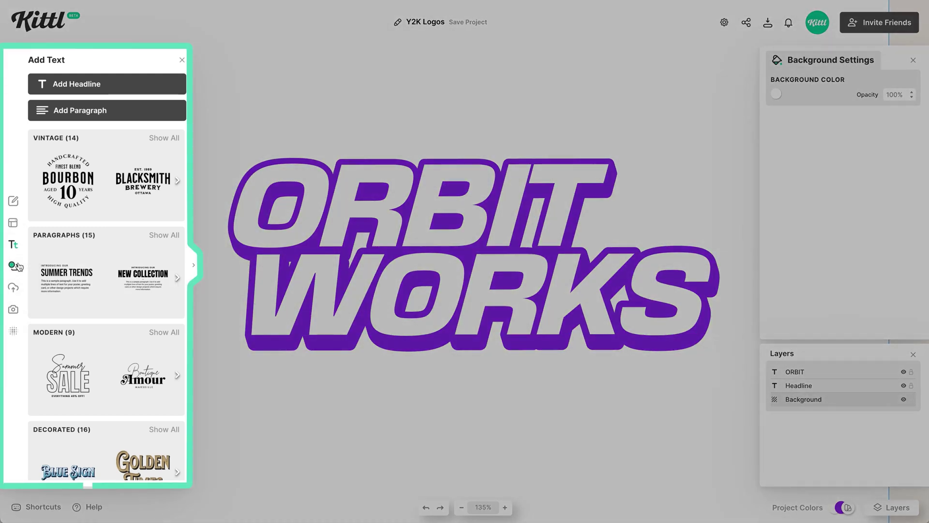
Step: Open the complete Y2K collection among the abstract elements
left_click(14, 265)
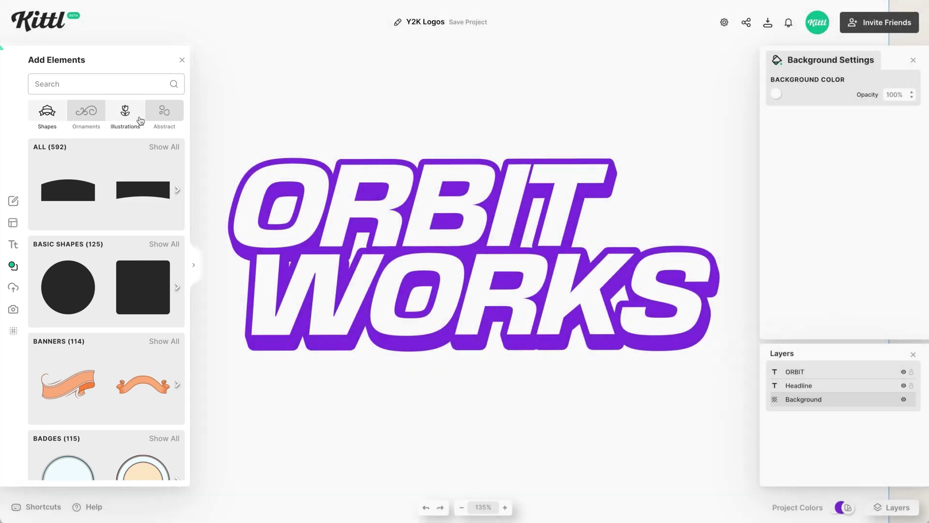
left_click(164, 112)
scroll(103, 329, "down", 9)
scroll(103, 329, "down", 10)
scroll(103, 330, "up", 3)
scroll(103, 330, "down", 15)
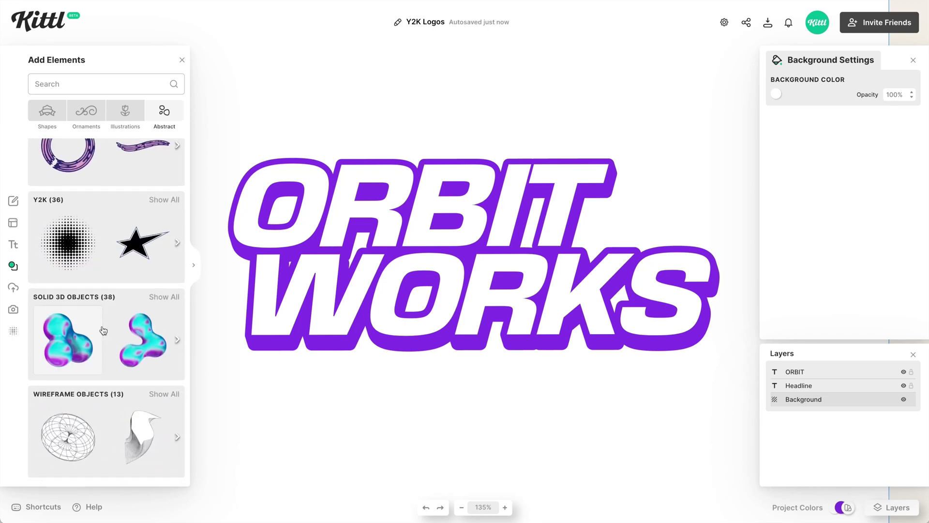
scroll(103, 330, "up", 1)
left_click(163, 240)
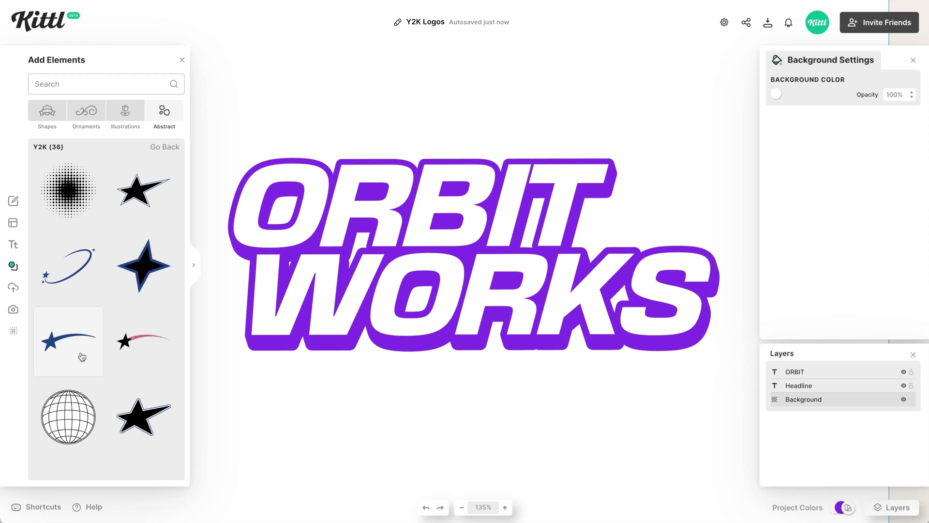
Step: Insert the wireframe globe from the Y2K collection, enlarge it beyond the lettering's height, and send it to the back
scroll(82, 356, "down", 10)
scroll(82, 357, "down", 3)
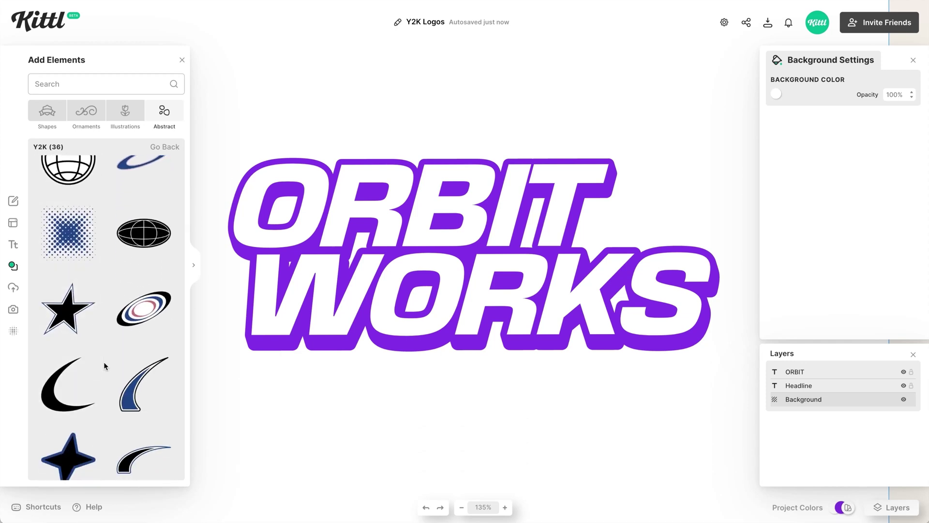
scroll(103, 361, "down", 10)
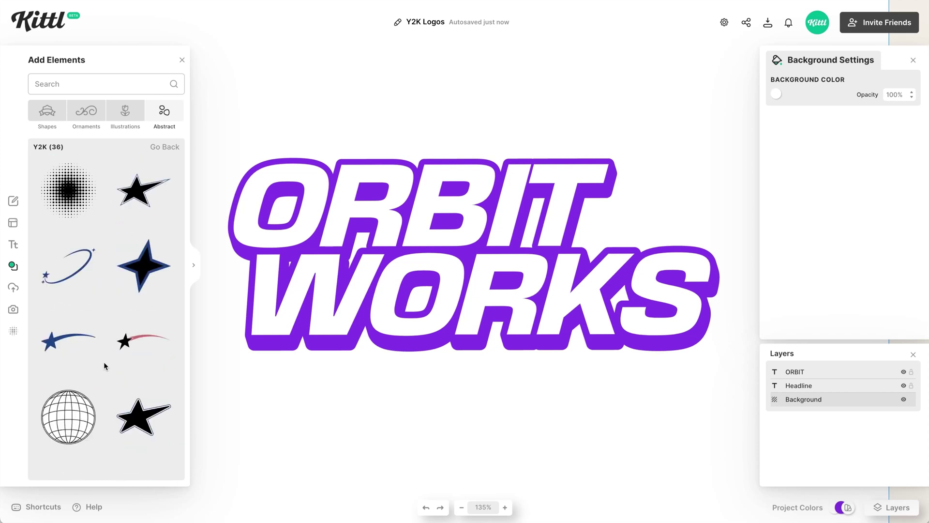
left_click(69, 434)
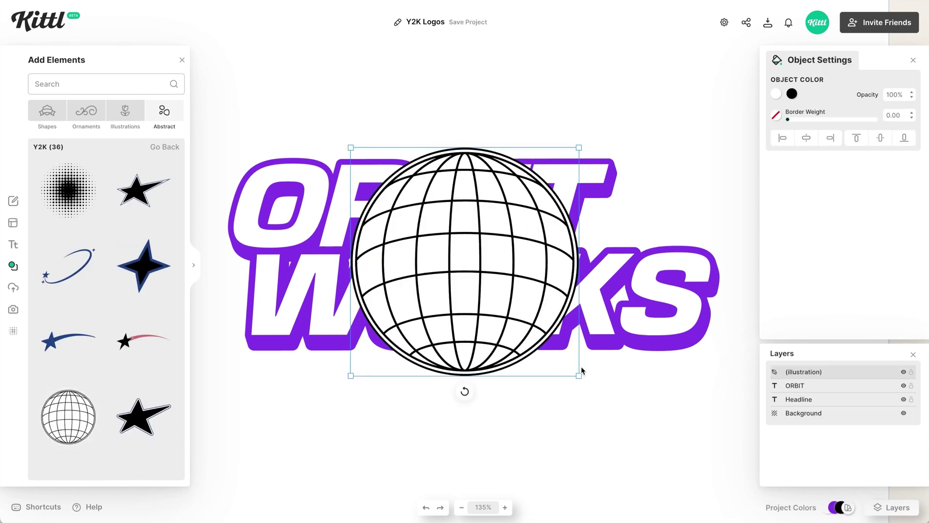
left_click_drag(579, 376, 647, 436)
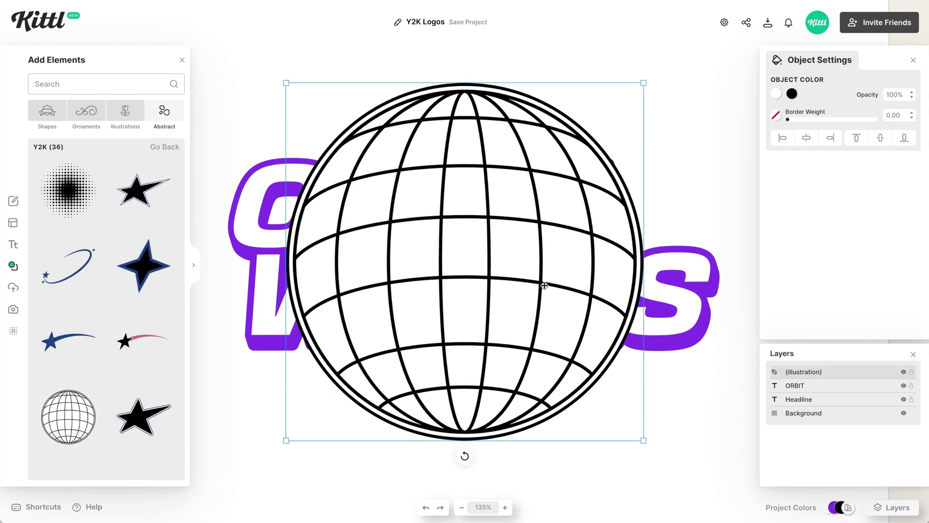
right_click(535, 375)
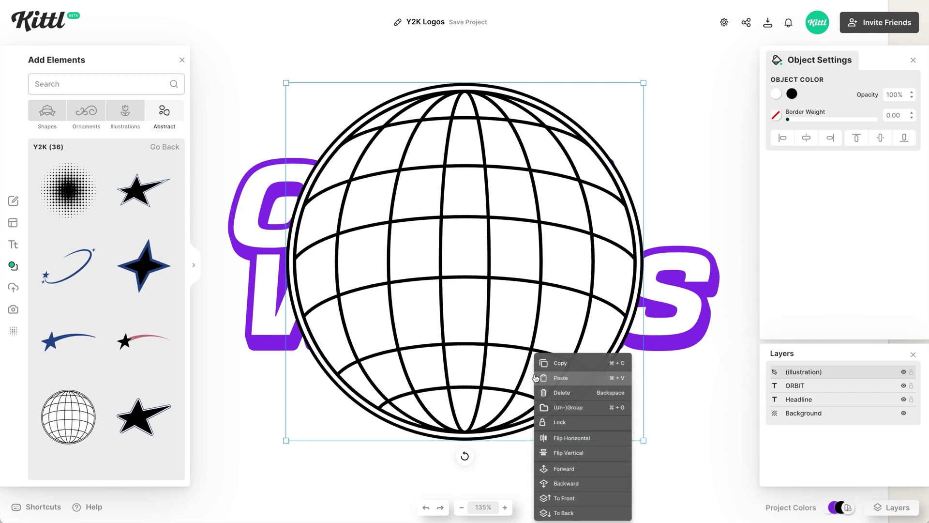
left_click(591, 510)
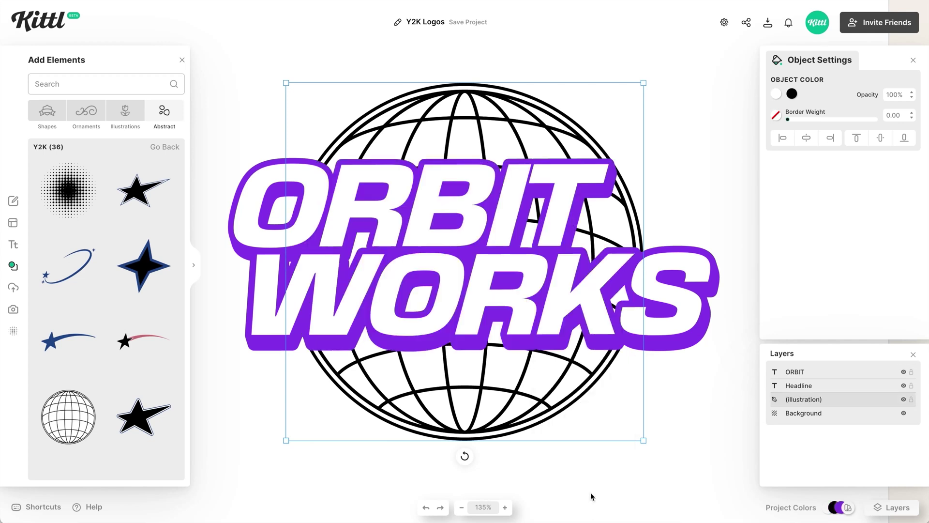
Step: Recolor the globe's black lines with the document's purple and shrink the globe slightly about its center
left_click(791, 95)
left_click(658, 293)
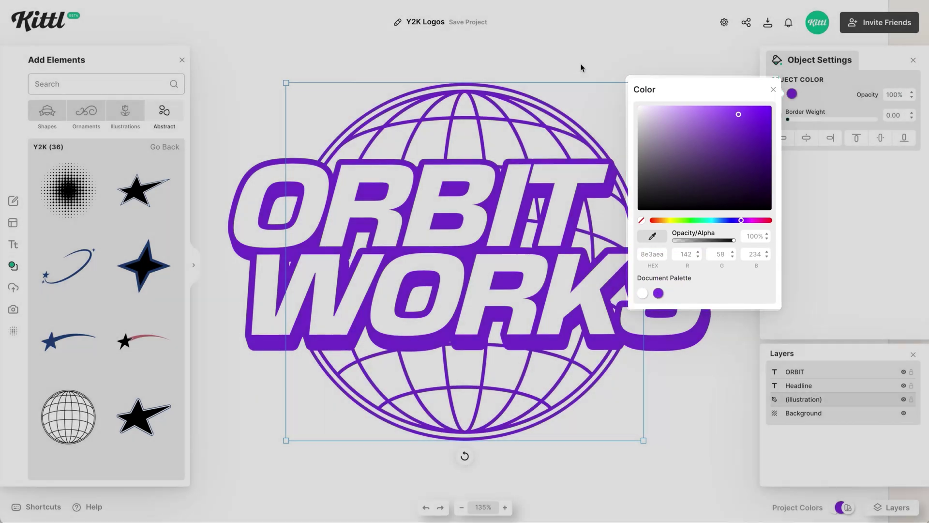
left_click(583, 70)
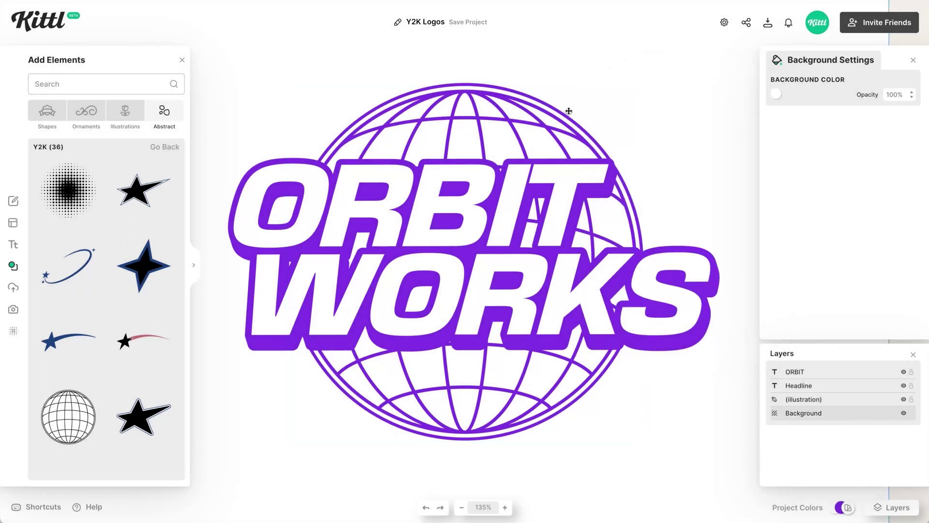
left_click(564, 127)
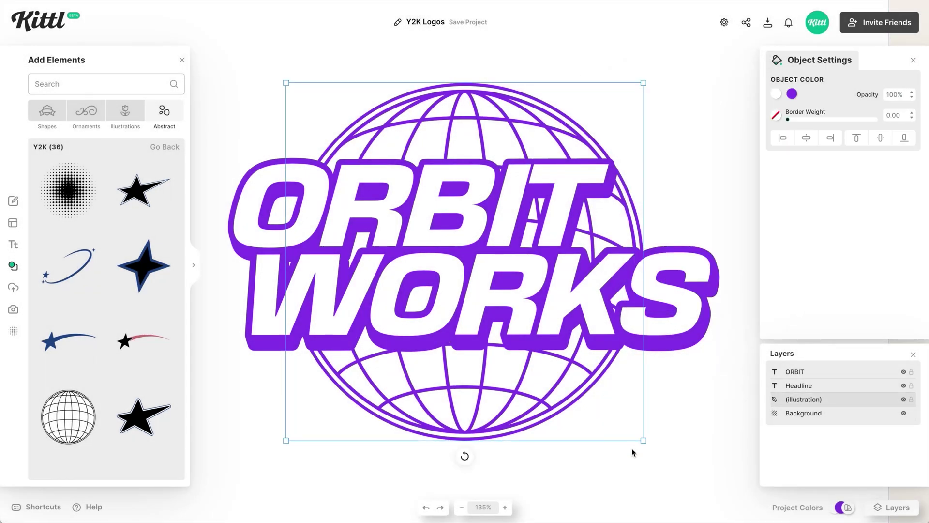
left_click_drag(644, 440, 630, 427)
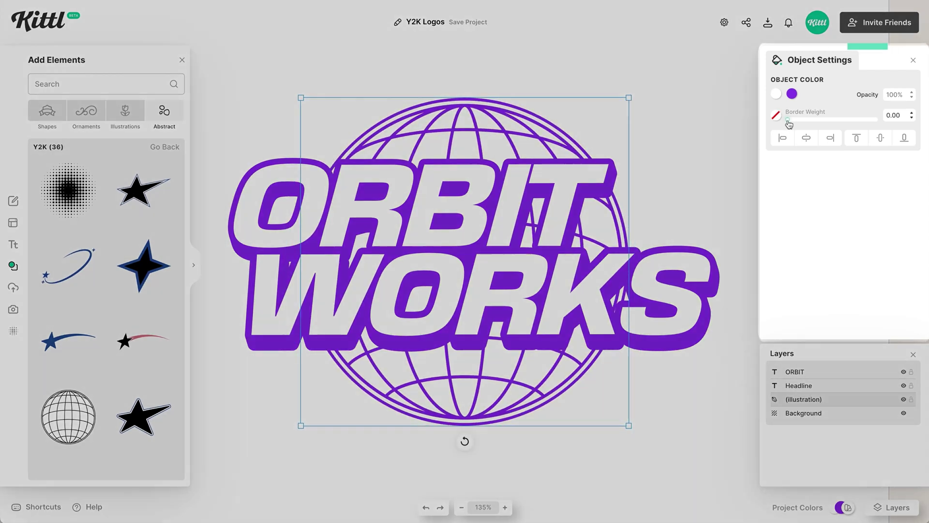
Step: Give the globe a purple border with a weight of 11.30 and shift it slightly up and right
left_click_drag(789, 121, 792, 122)
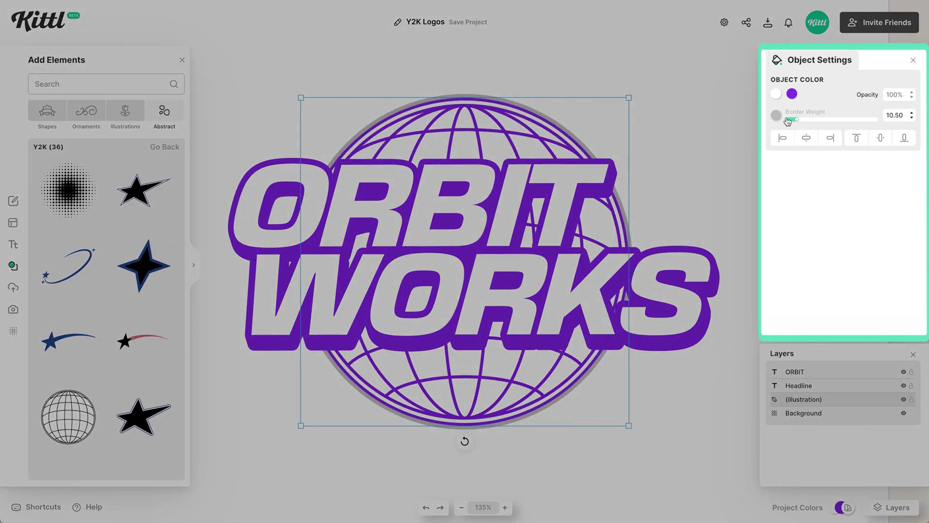
left_click(776, 115)
left_click(642, 314)
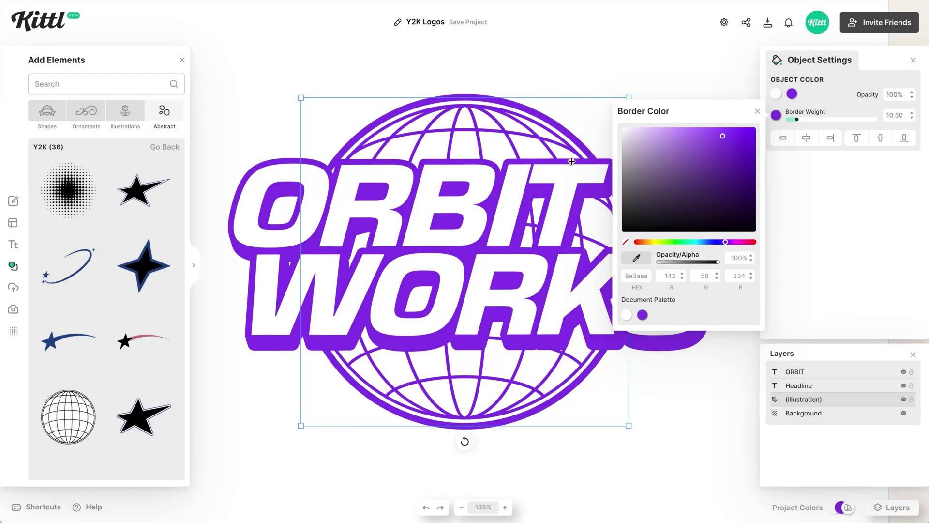
left_click_drag(797, 120, 799, 121)
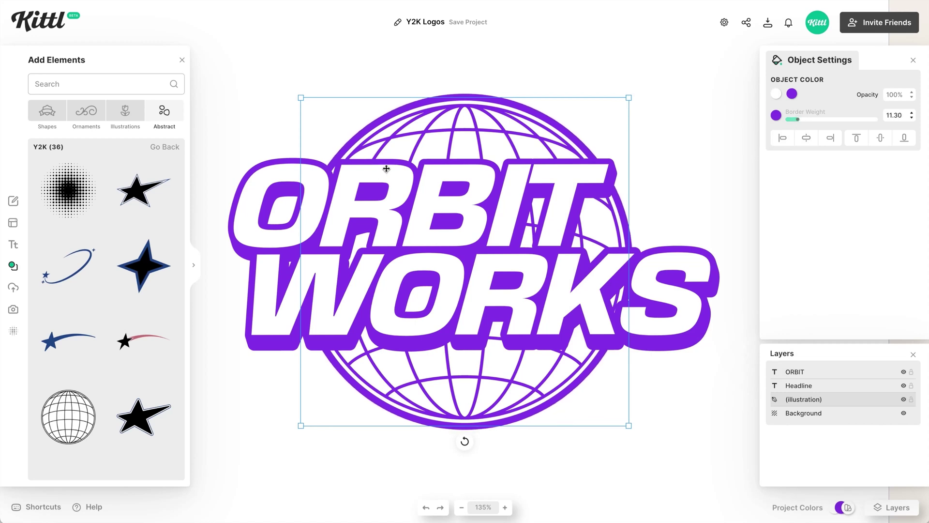
left_click_drag(449, 137, 466, 130)
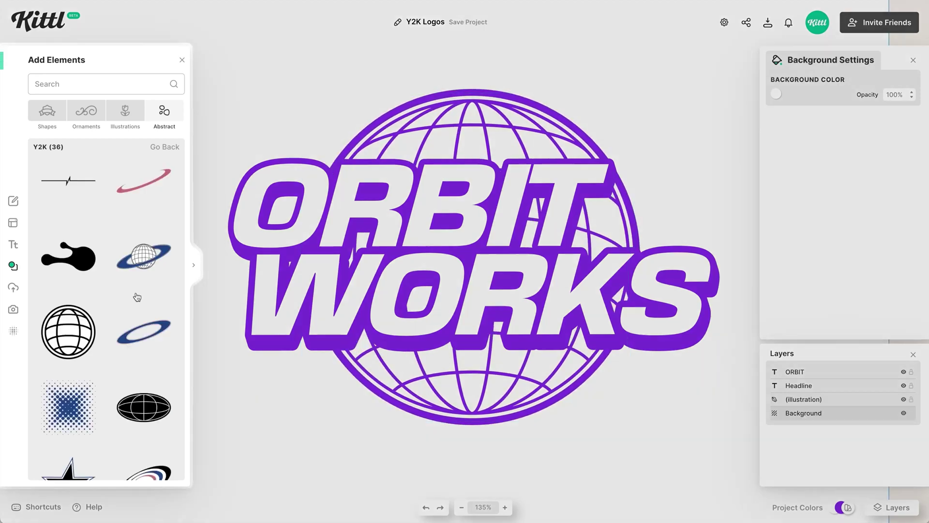
Step: Insert the outlined five-pointed Y2K star with an 18.40 border and recolor its border, blue outline and black fill purple
scroll(137, 298, "down", 6)
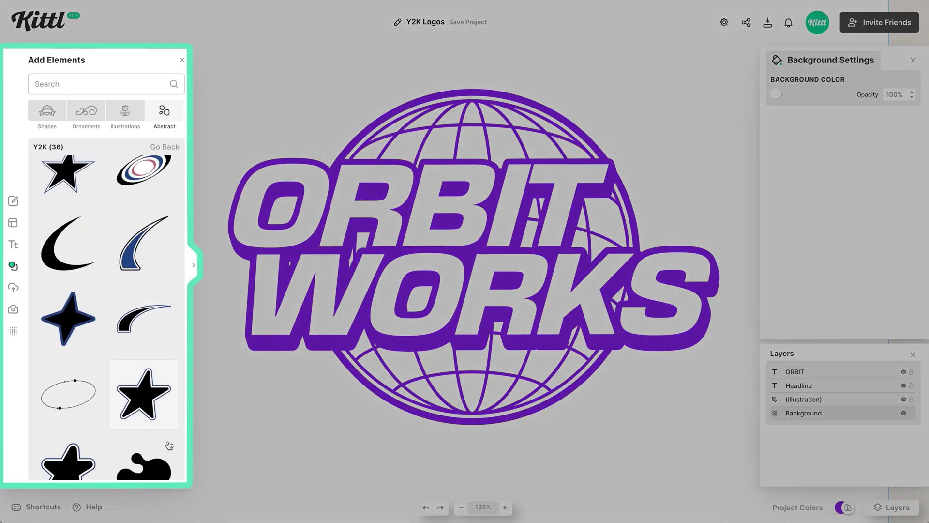
left_click(150, 404)
left_click_drag(787, 119, 804, 119)
left_click(776, 115)
left_click(659, 314)
left_click(792, 94)
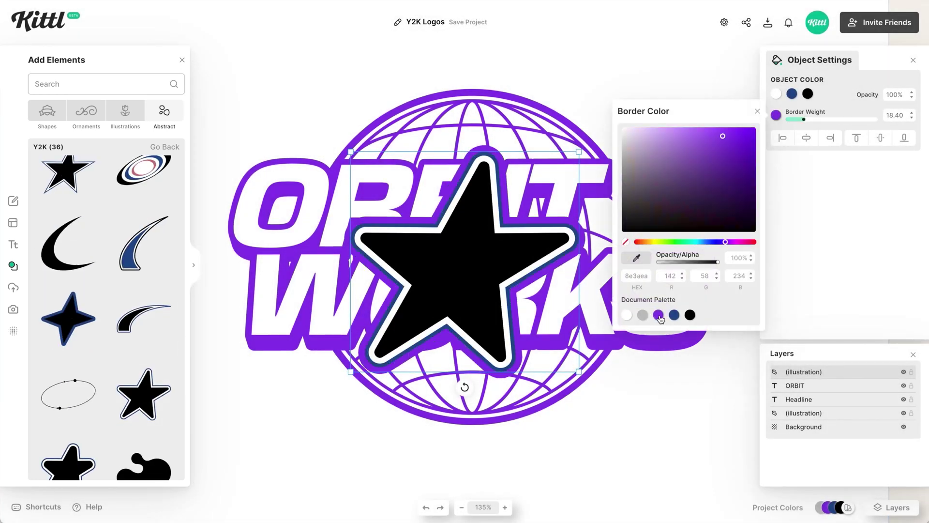
left_click(661, 294)
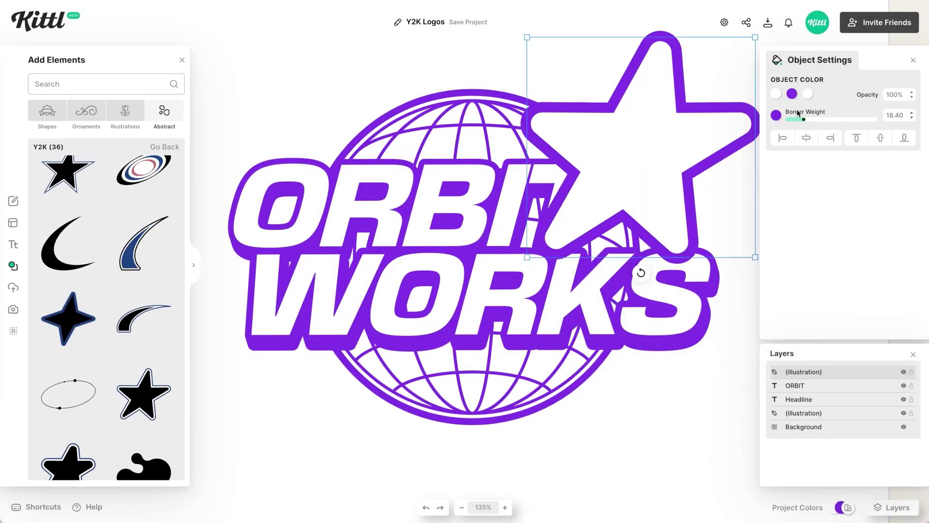
left_click(808, 94)
Step: Shrink the star, place it right after the T of ORBIT, and layer it behind the WORKS text
left_click_drag(755, 257, 693, 198)
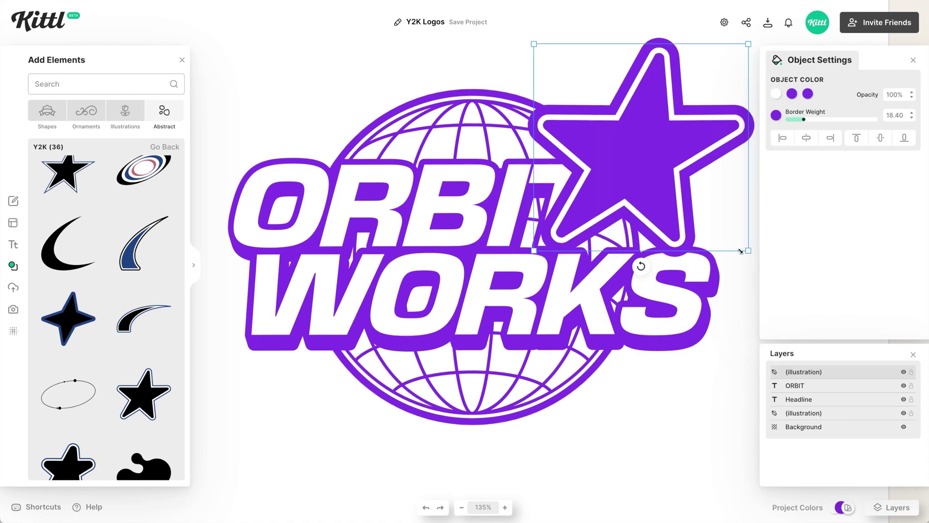
left_click_drag(640, 168, 654, 221)
right_click(680, 335)
left_click(720, 483)
left_click(623, 242)
left_click_drag(603, 253, 596, 259)
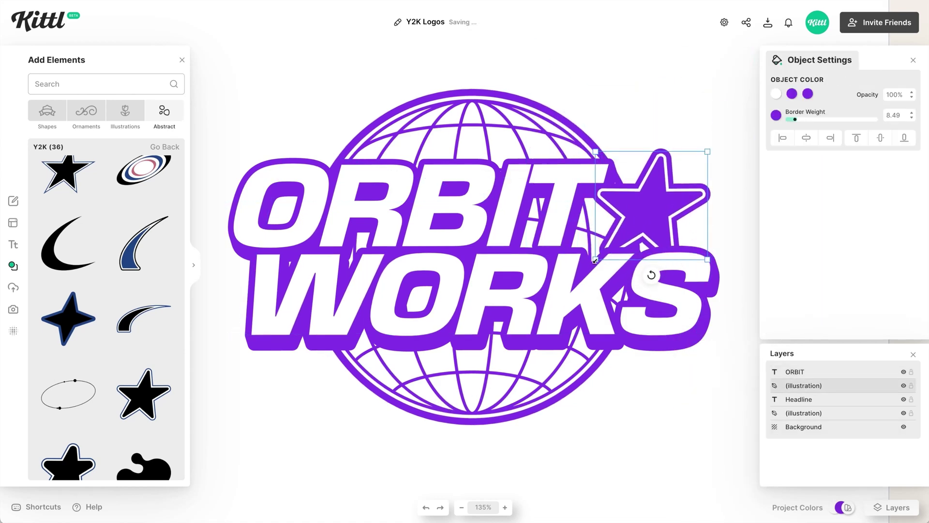
left_click_drag(645, 209, 647, 209)
Step: Insert the pink orbit ring from the Y2K collection, enlarge it across the logo, and send it to the back
scroll(107, 291, "down", 10)
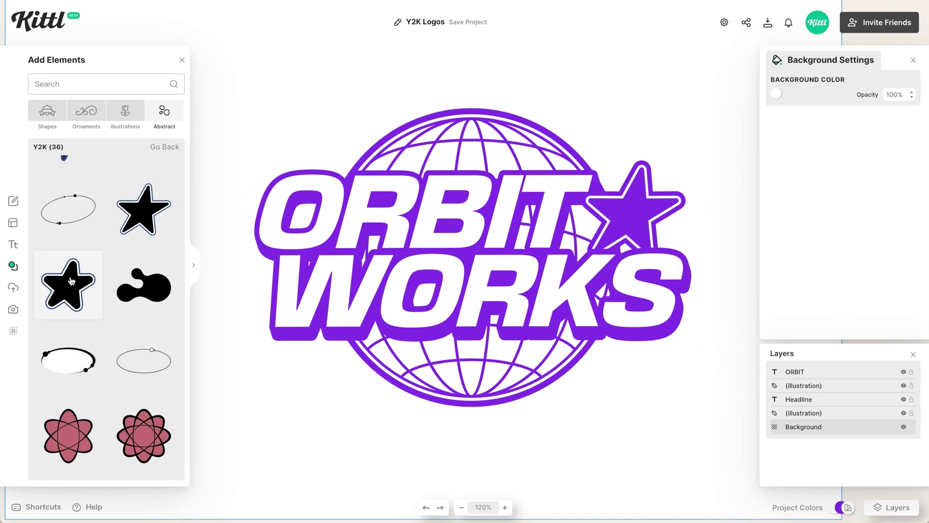
left_click(144, 356)
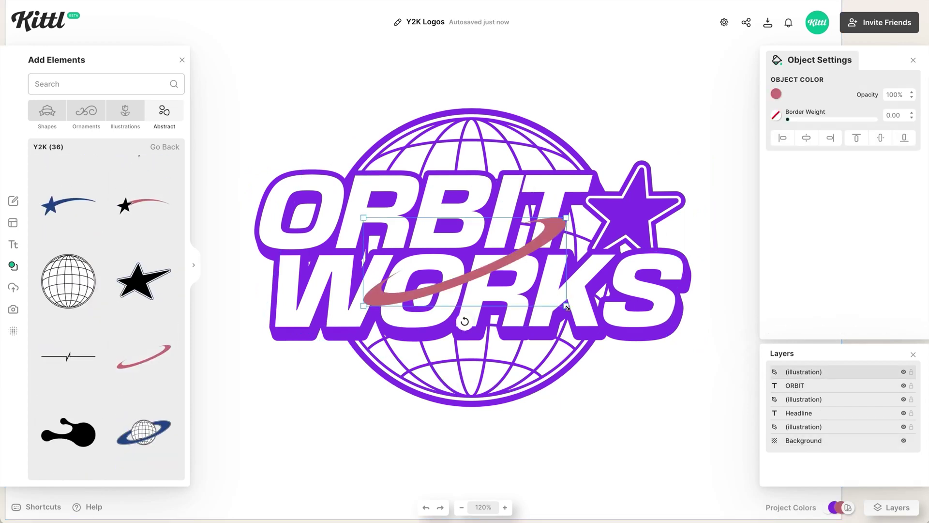
left_click_drag(564, 304, 681, 355)
right_click(554, 256)
left_click(581, 413)
Step: Recolor the ring purple, flip it horizontally, and rotate it to run from upper left to lower right behind the globe
right_click(669, 181)
key("Escape")
left_click_drag(465, 372, 425, 364)
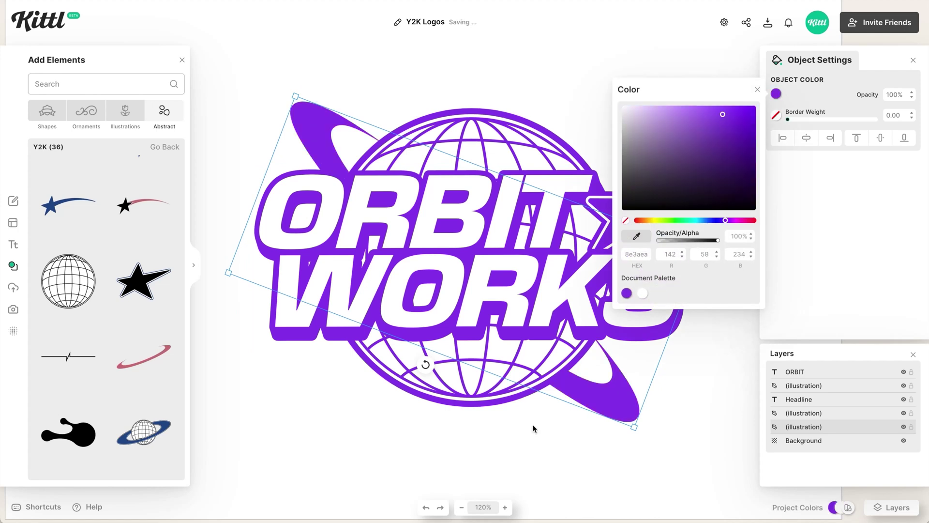
left_click(532, 429)
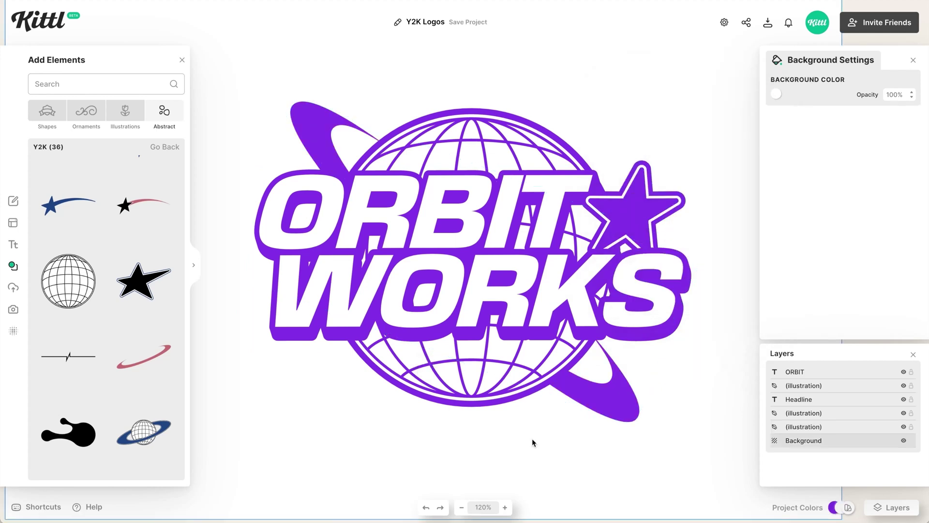
Step: Select the globe and the orbit ring together and scale both down slightly behind the lettering
key("ctrl+minus")
left_click(511, 168)
left_click(602, 381, "shift")
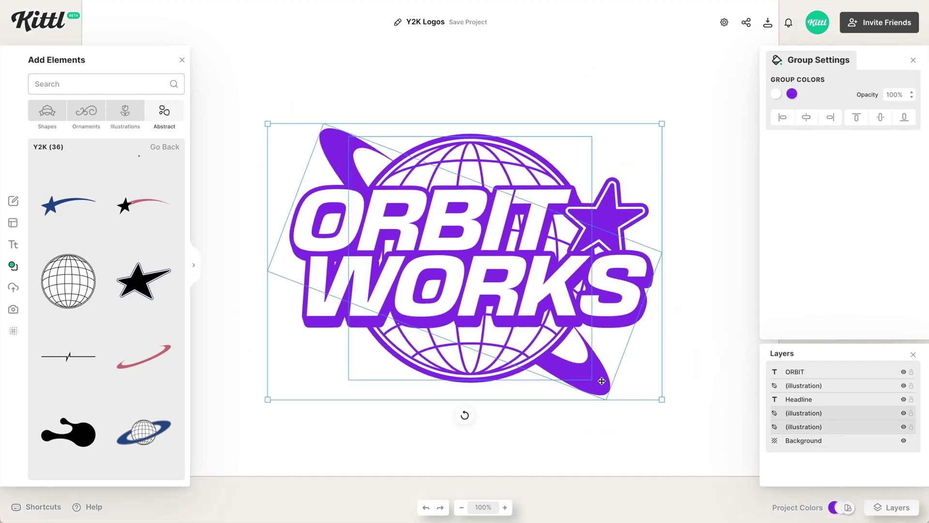
left_click_drag(664, 401, 642, 389)
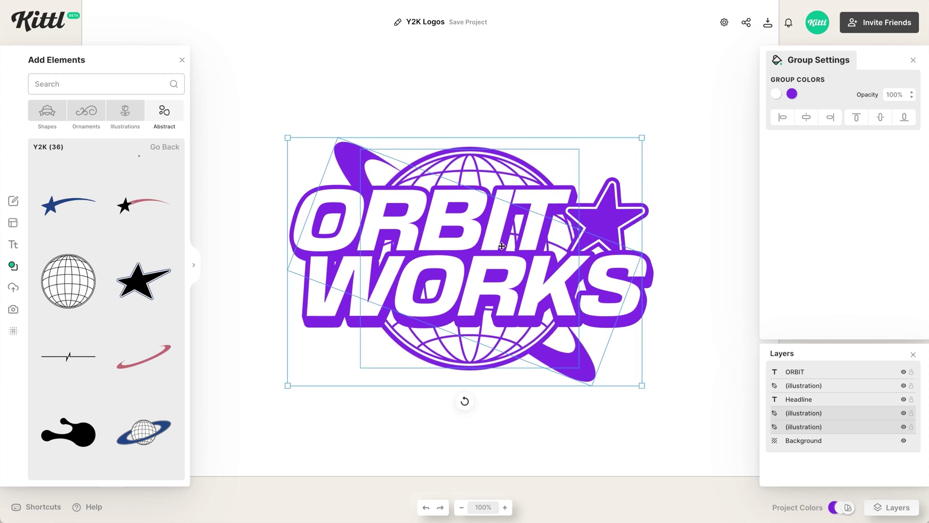
left_click(677, 218)
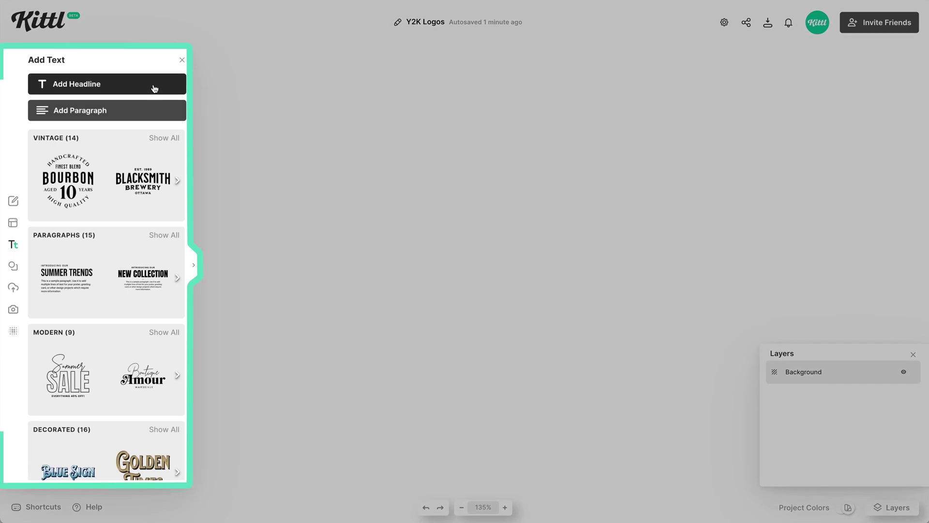
Step: Add a headline reading DNA in the recently used angular Liber… typeface and set it in all caps
left_click(155, 89)
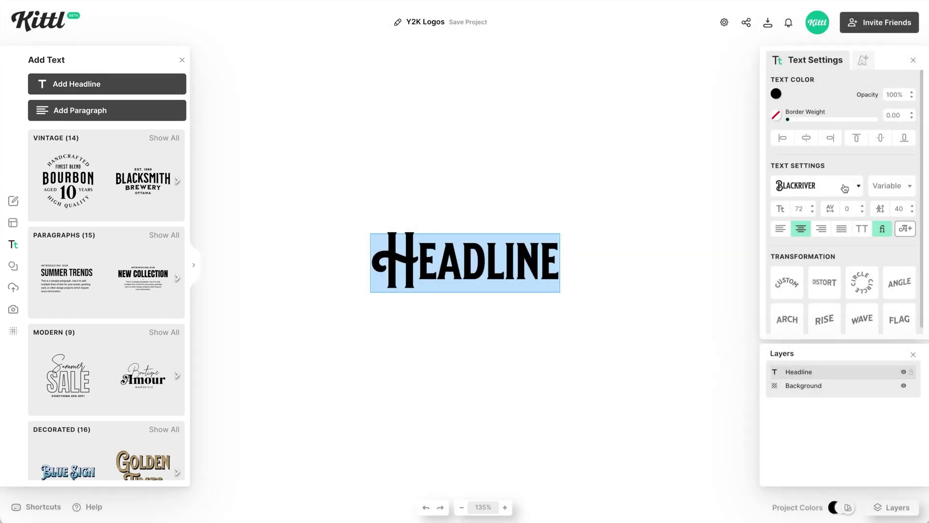
left_click(844, 188)
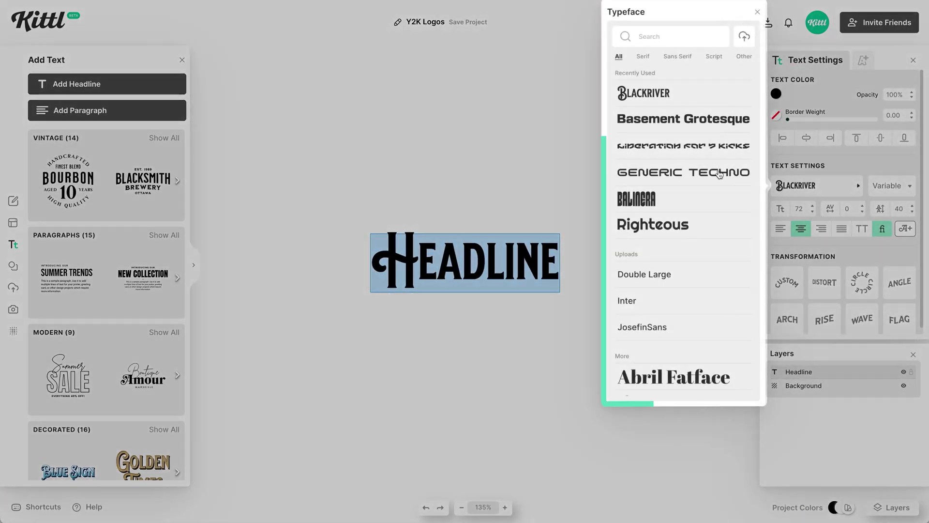
left_click(683, 146)
left_click(498, 264)
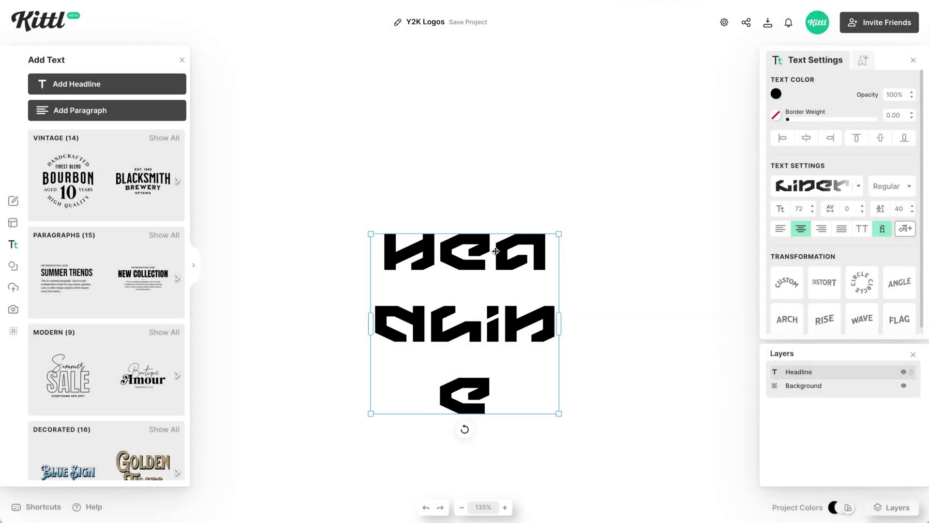
key("ctrl+a")
type("dna")
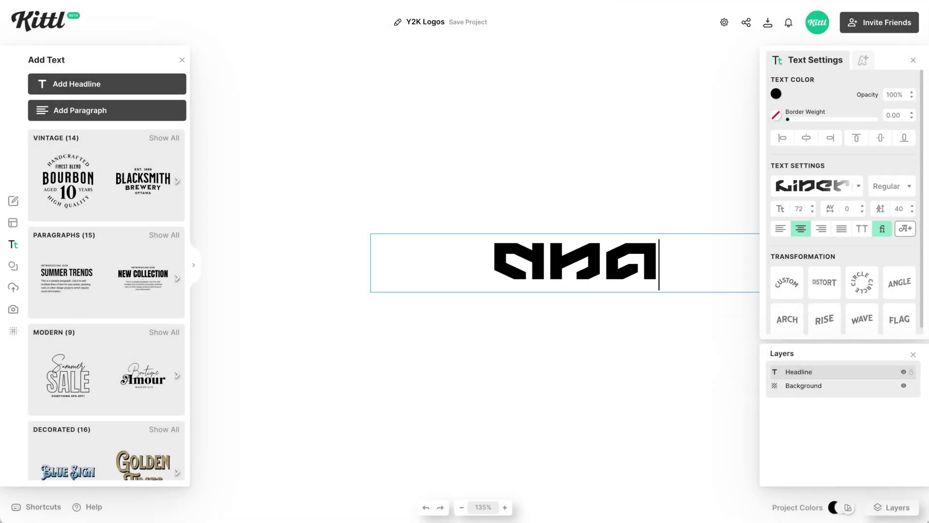
key("Escape")
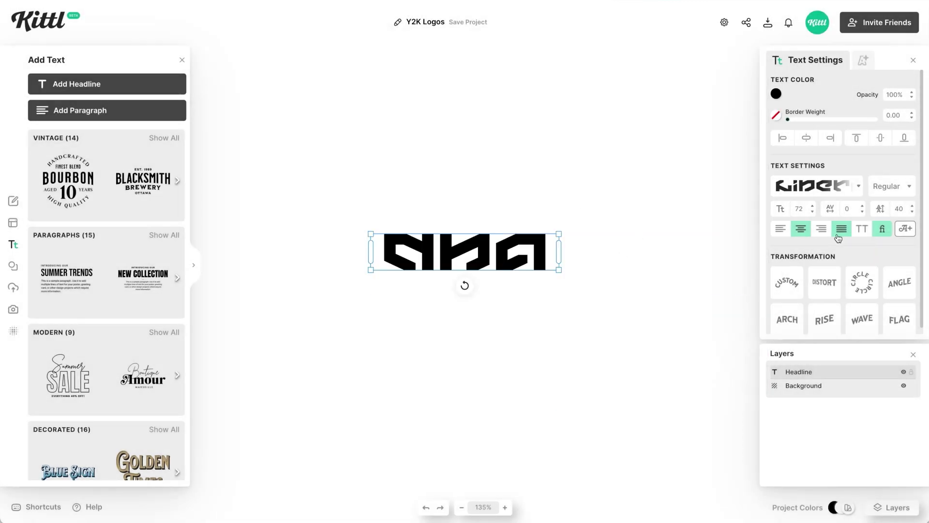
left_click(860, 237)
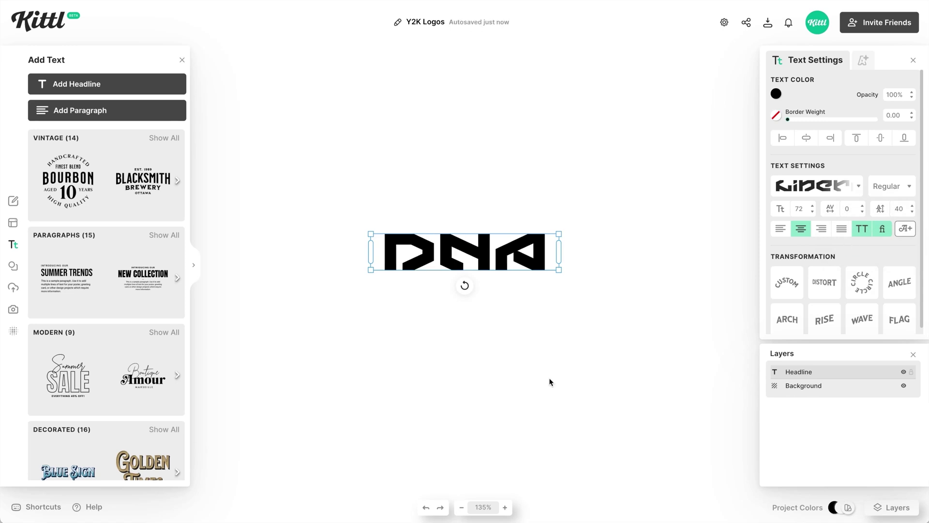
Step: Enlarge the DNA text to size 112 and apply the Angle transformation to it
left_click_drag(560, 272, 599, 293)
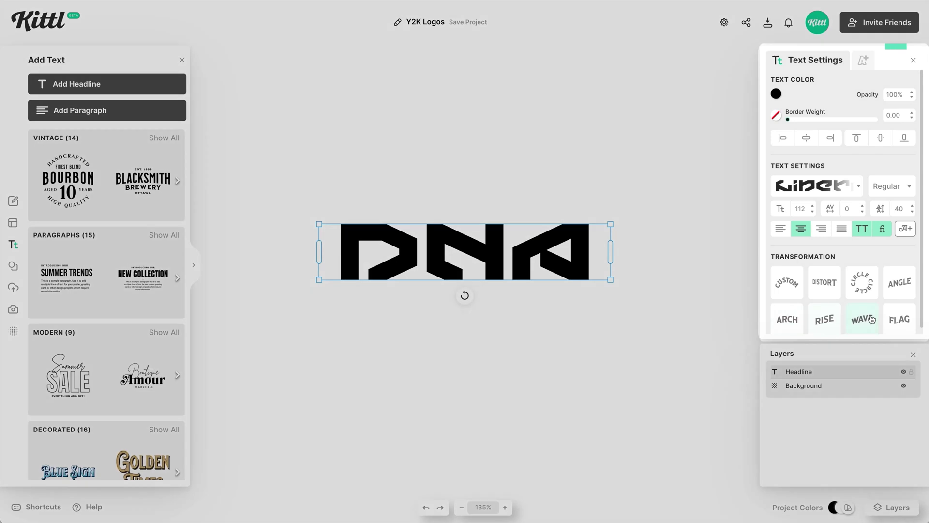
left_click(899, 282)
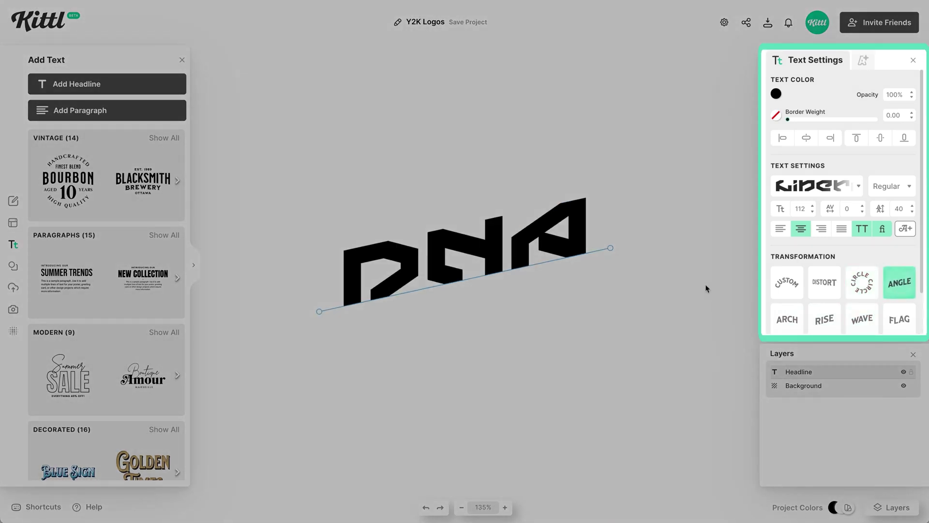
left_click(655, 290)
left_click(559, 248)
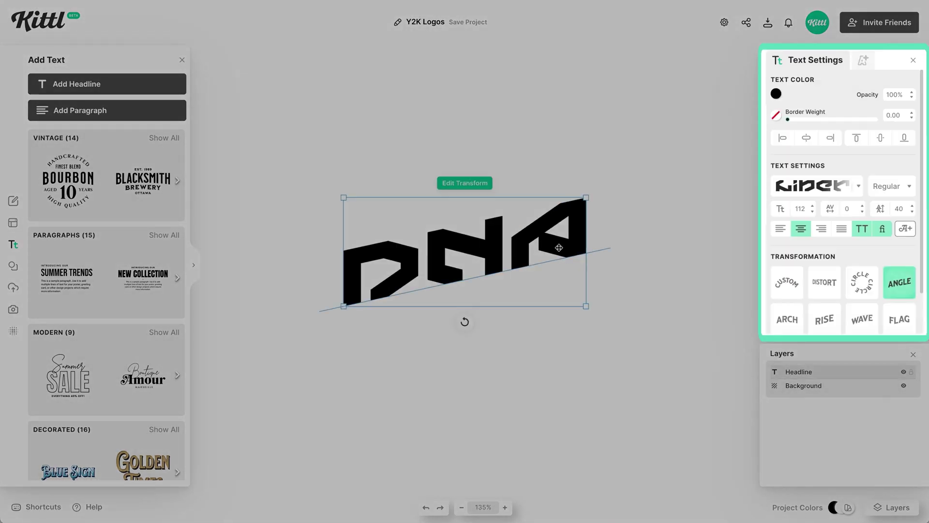
Step: Show the grid and rotate the angled DNA text until its baseline runs horizontally, producing an italic slant
key("super+'")
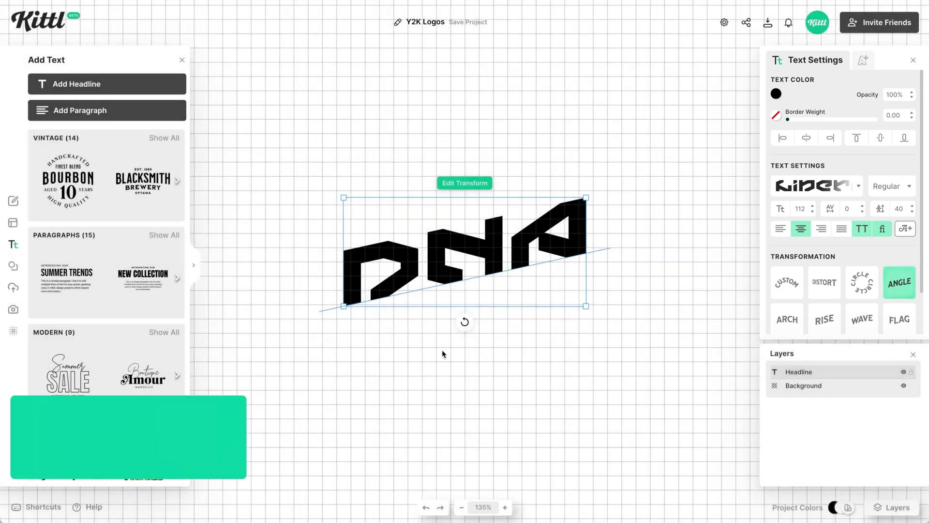
left_click_drag(466, 322, 450, 332)
left_click(456, 367)
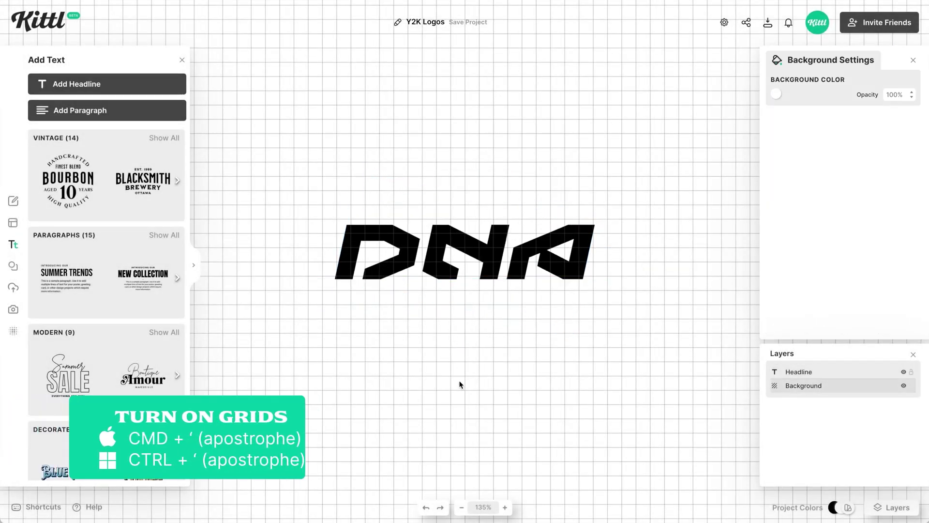
left_click_drag(504, 271, 504, 269)
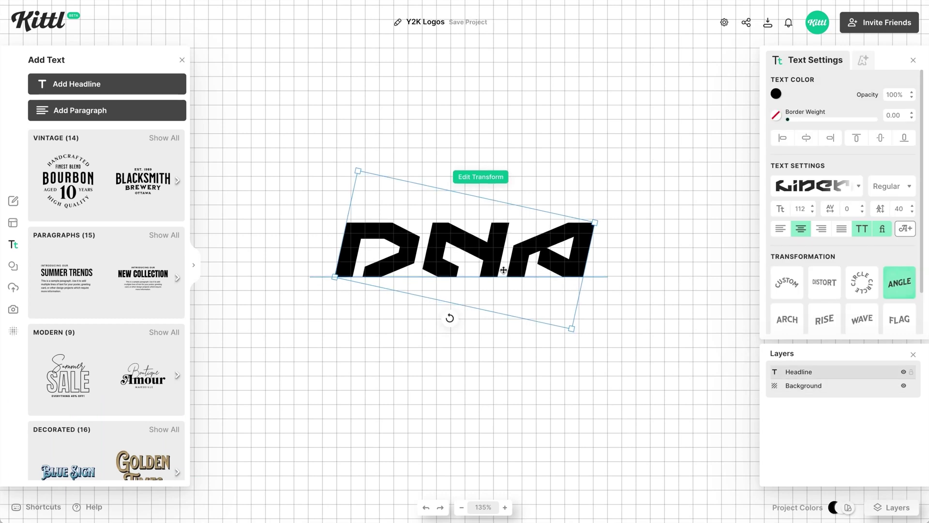
Step: Enlarge the DNA text to size 162 and fill it with bright blue (0F42F9)
left_click_drag(572, 331, 612, 368)
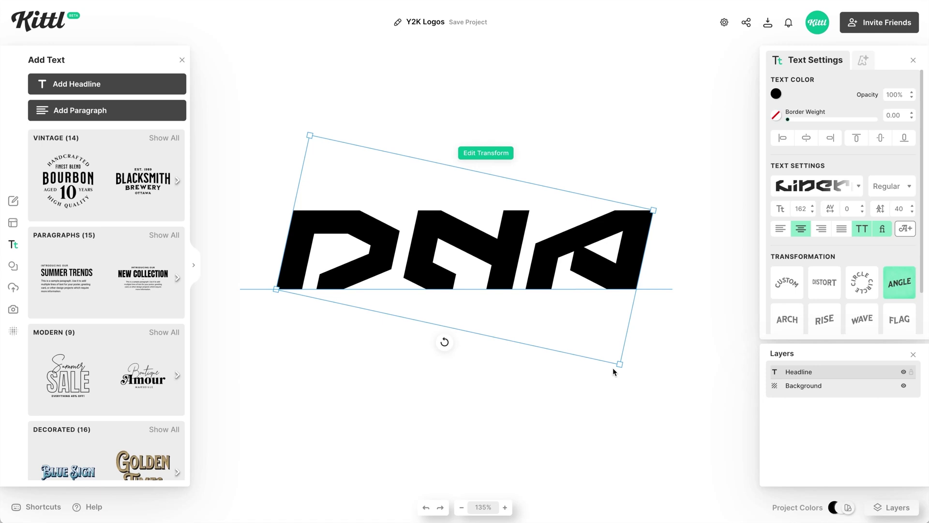
left_click(776, 94)
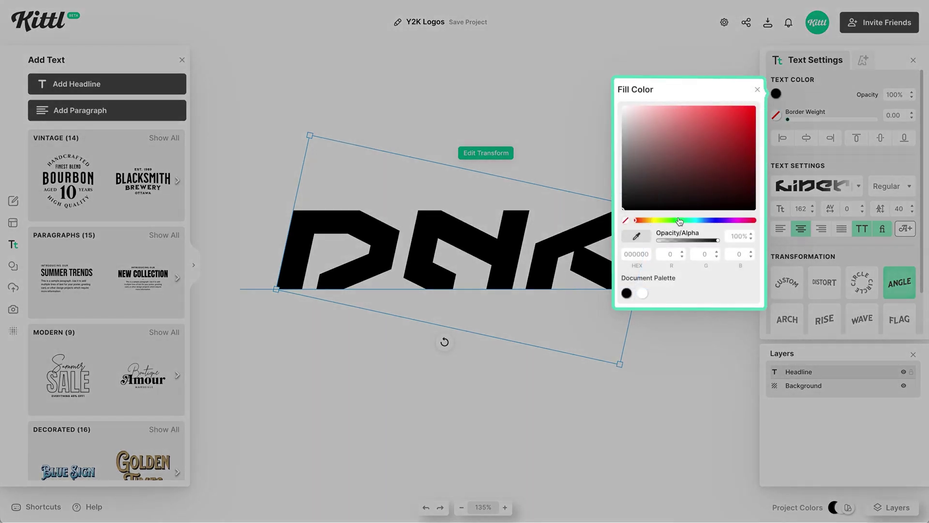
mouse_move(712, 224)
left_mouse_down()
mouse_move(704, 223)
mouse_move(713, 224)
left_mouse_up()
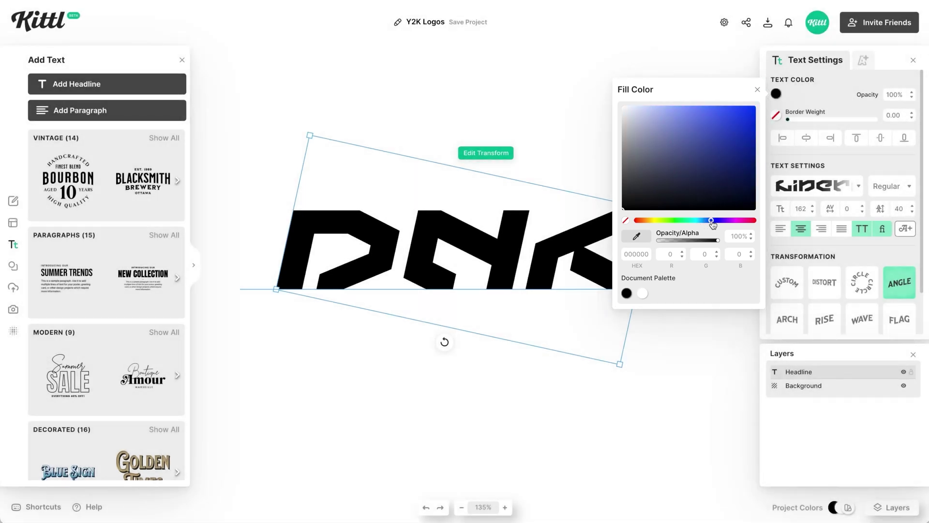
left_click(746, 122)
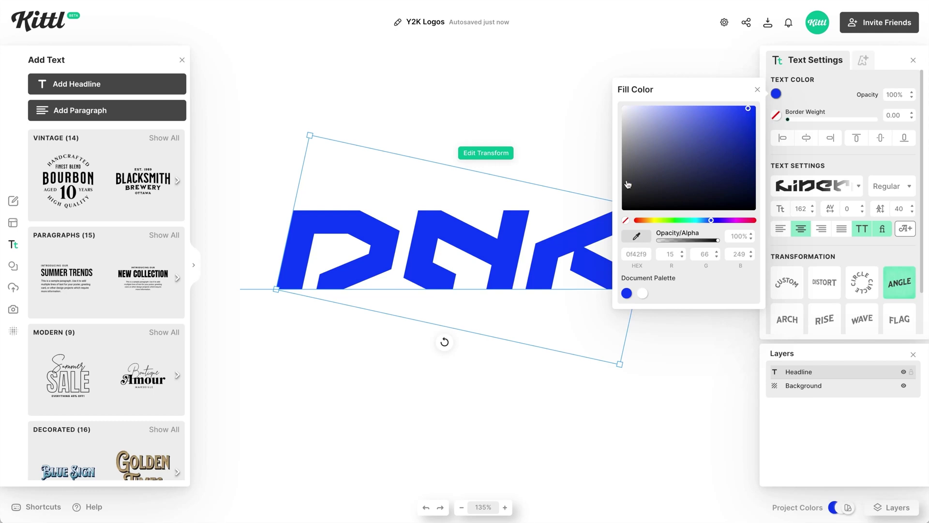
Step: Set the canvas background to light grey (BFBFBF)
left_click(550, 126)
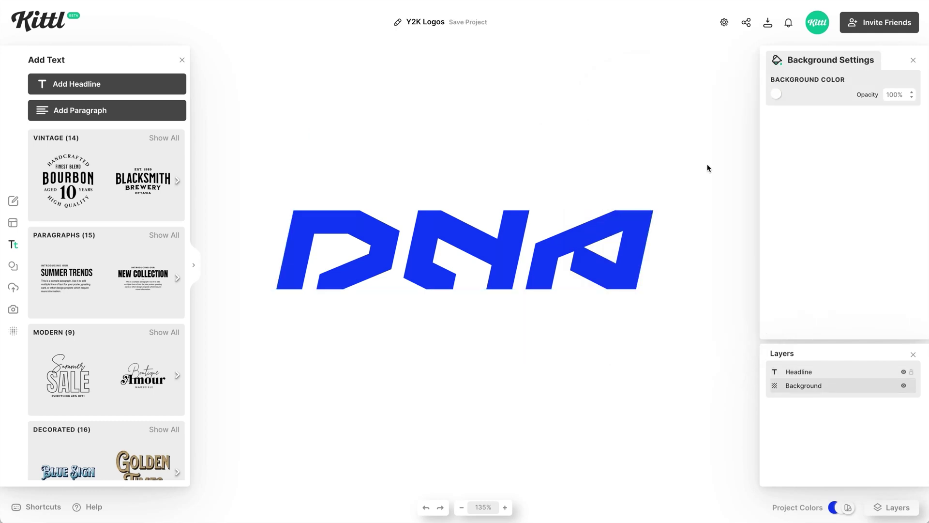
left_click(777, 95)
left_click_drag(714, 156, 614, 131)
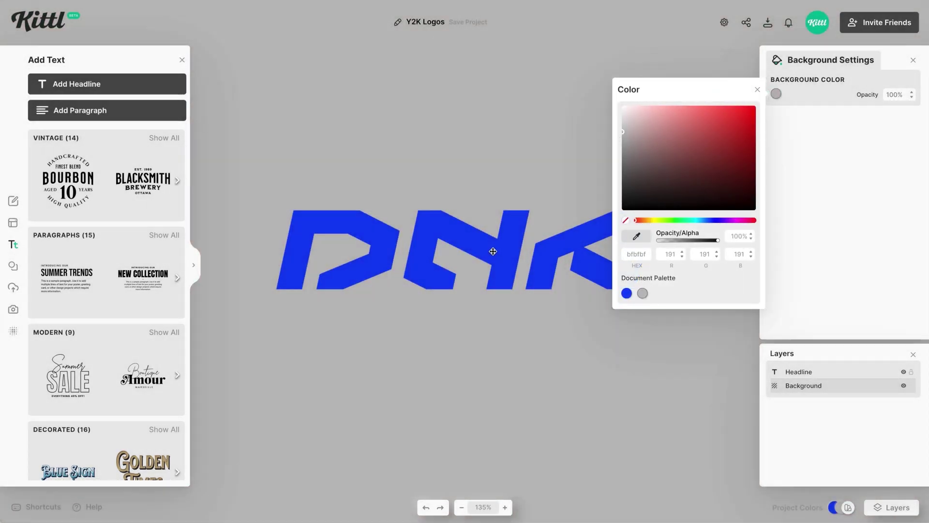
Step: Give the DNA text a white block shadow with offset 0 and outline width 16
left_click(493, 252)
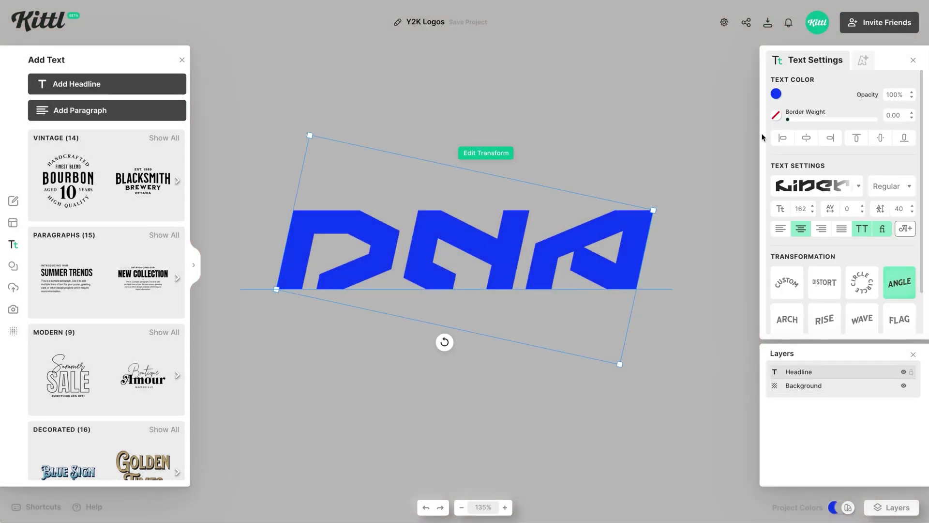
left_click(854, 65)
left_click(862, 106)
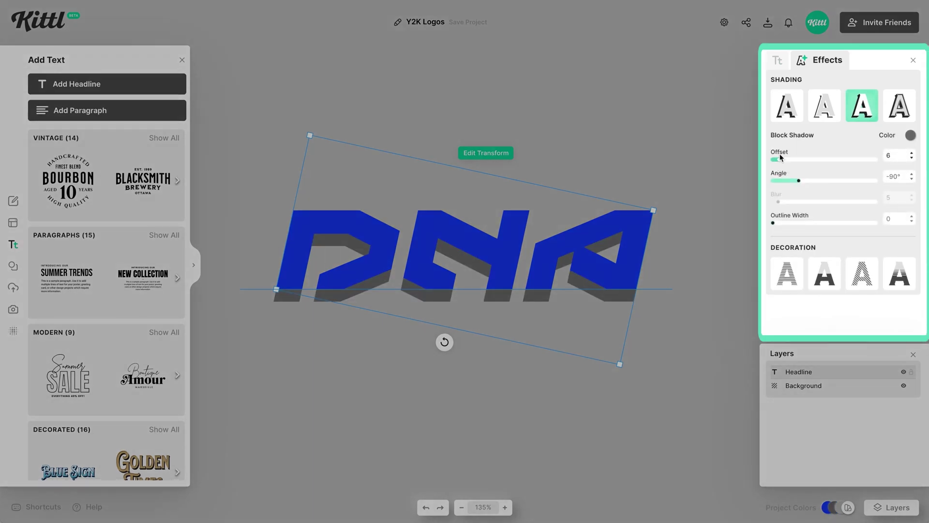
left_click_drag(780, 162, 766, 165)
left_click_drag(773, 223, 791, 228)
left_click(911, 136)
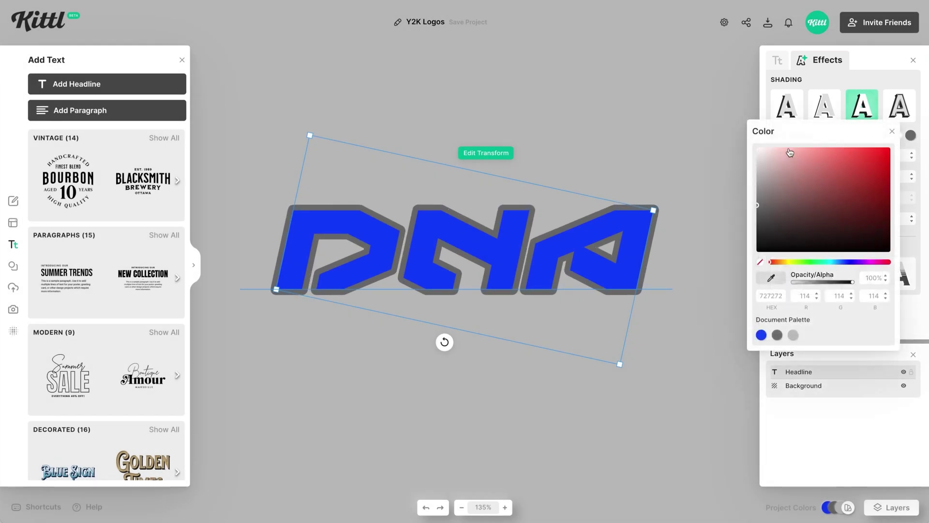
left_click(760, 148)
Step: Tighten the DNA text's letter spacing to -50
left_click(777, 60)
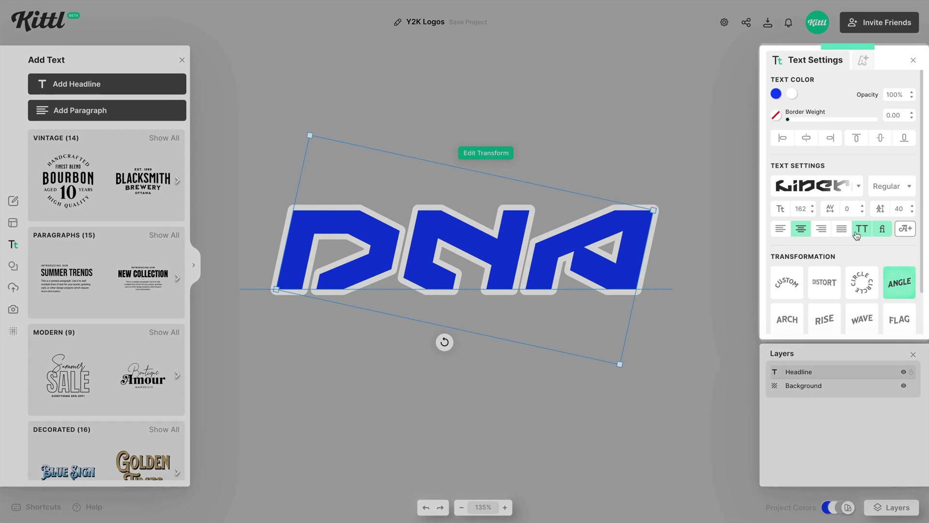
type("-20")
key("Tab")
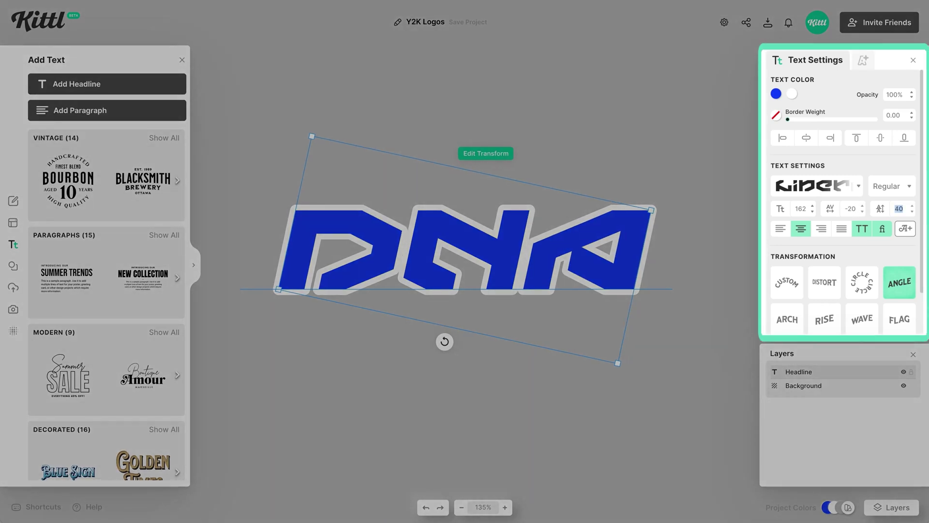
left_click(862, 211)
left_click(862, 211)
left_click(862, 211)
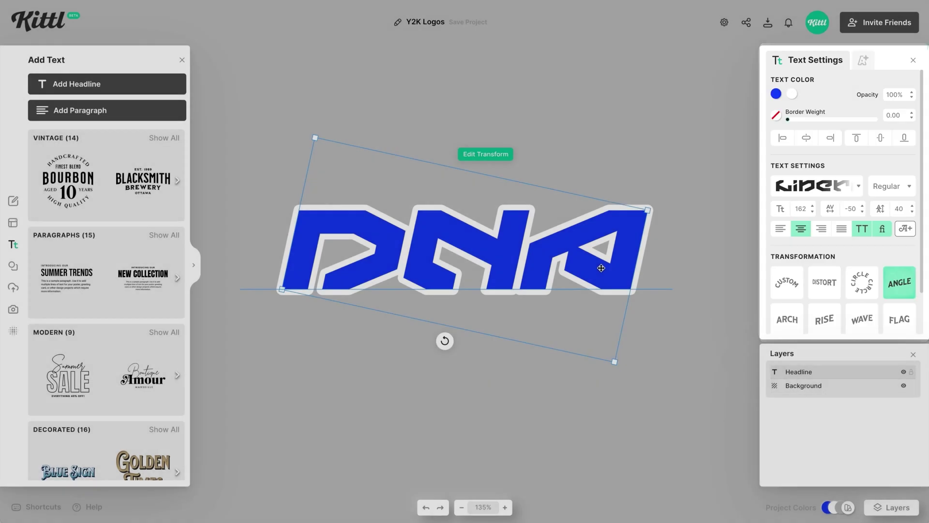
Step: Duplicate the DNA text as a LABS line in the bold Synco… typeface, scaled to size 89 beneath the right end of DNA
left_click_drag(602, 268, 596, 216)
double_click(592, 211)
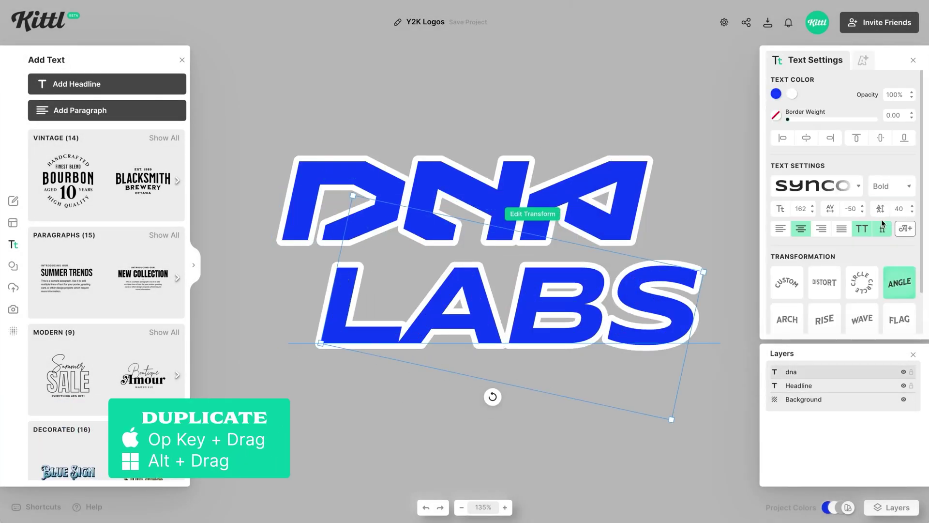
left_click_drag(668, 419, 559, 369)
left_click_drag(669, 419, 528, 318)
left_click_drag(438, 256, 530, 268)
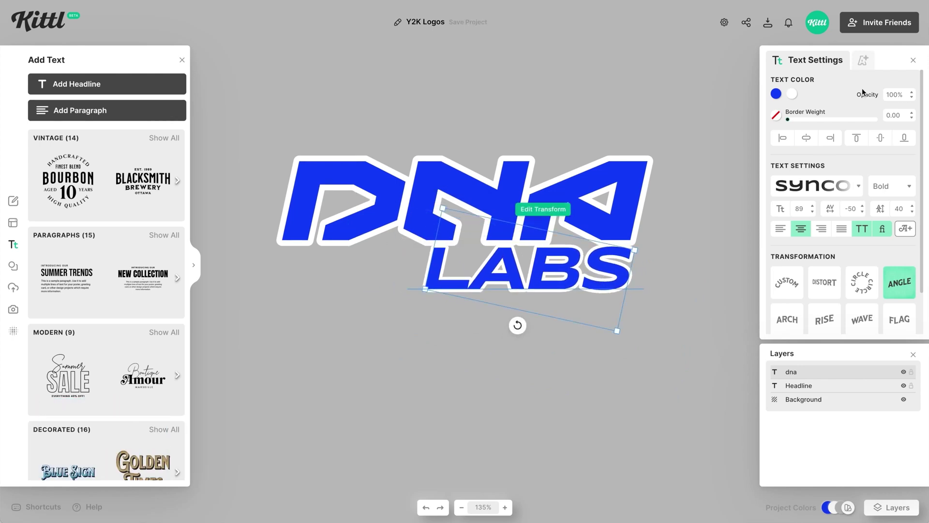
Step: Thicken the white block-shadow outline around the LABS text
left_click(863, 60)
left_click_drag(777, 223, 793, 223)
left_click(621, 332)
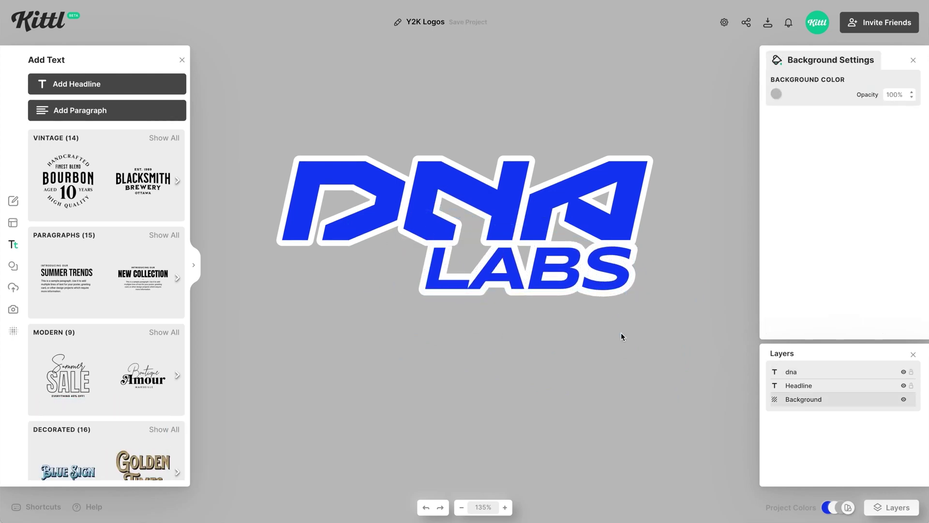
Step: Duplicate the DNA text in place and give the rear copy a blue (0F42F9) block-shadow outline with width 35
left_click(593, 192)
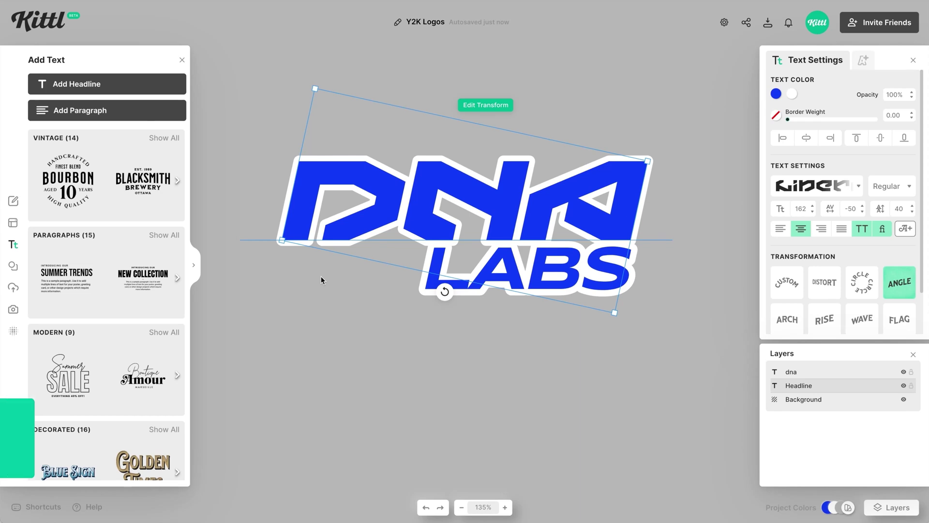
left_click(560, 220, "alt")
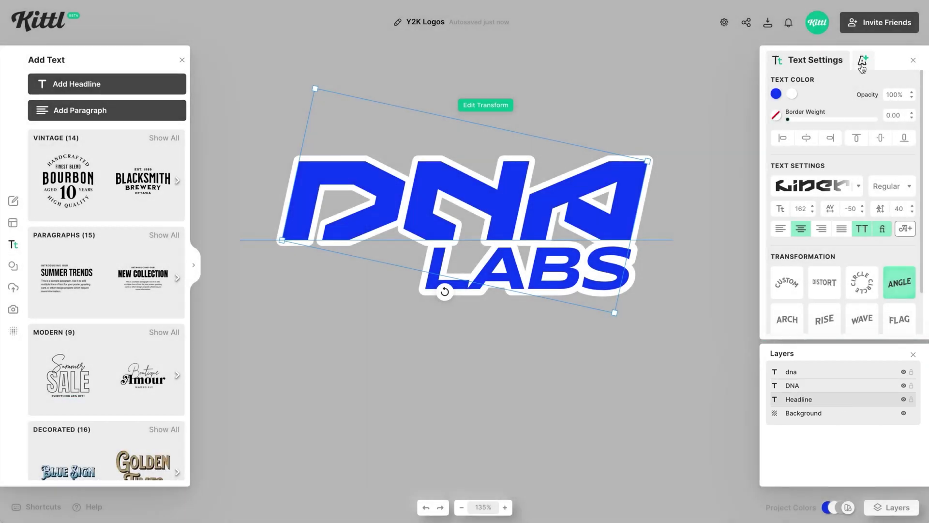
left_click(863, 60)
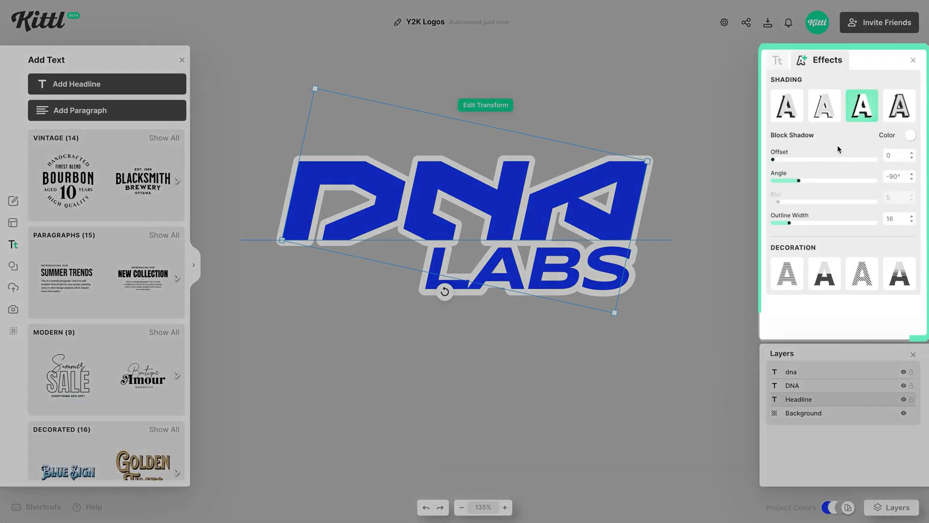
left_click_drag(790, 223, 805, 228)
left_click(910, 136)
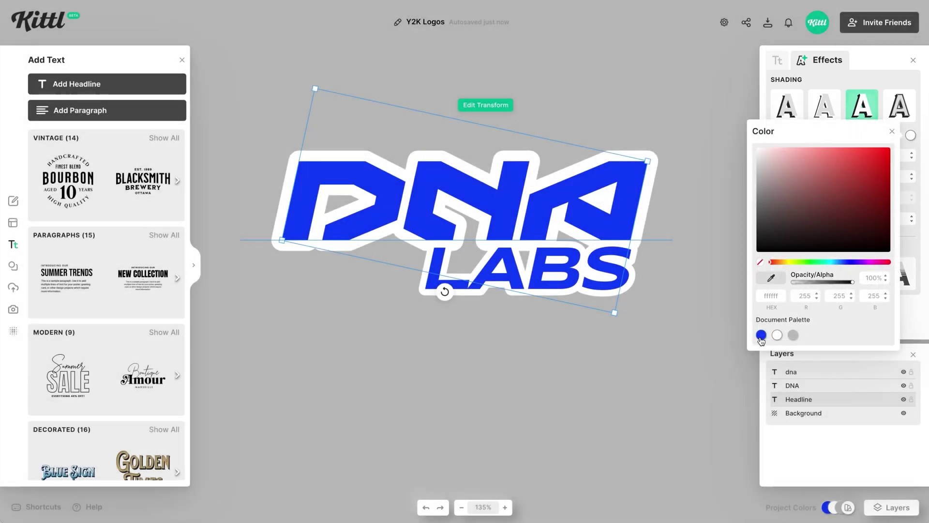
left_click(761, 335)
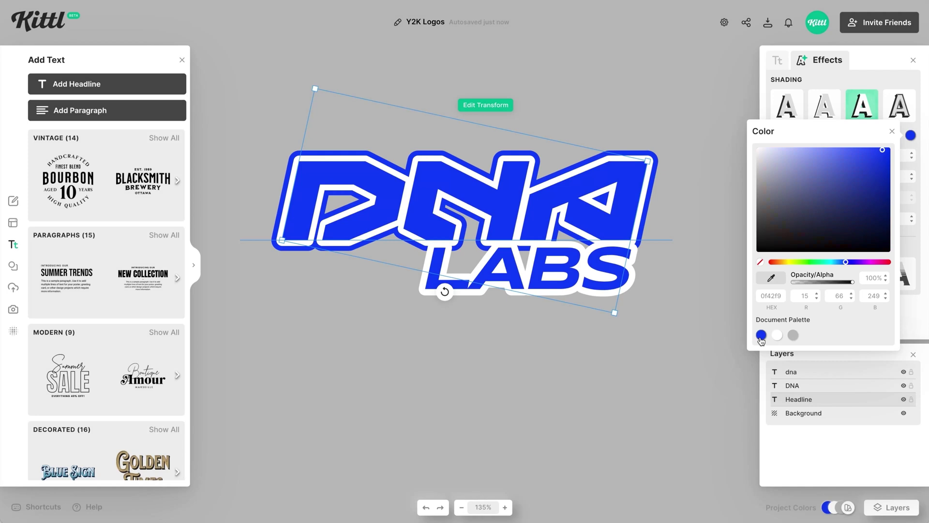
left_click(903, 75)
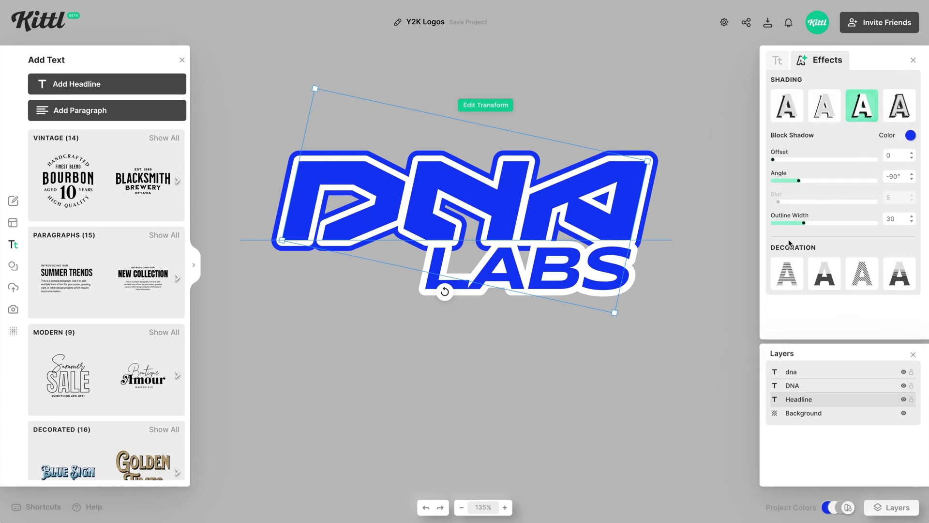
left_click_drag(802, 227, 810, 229)
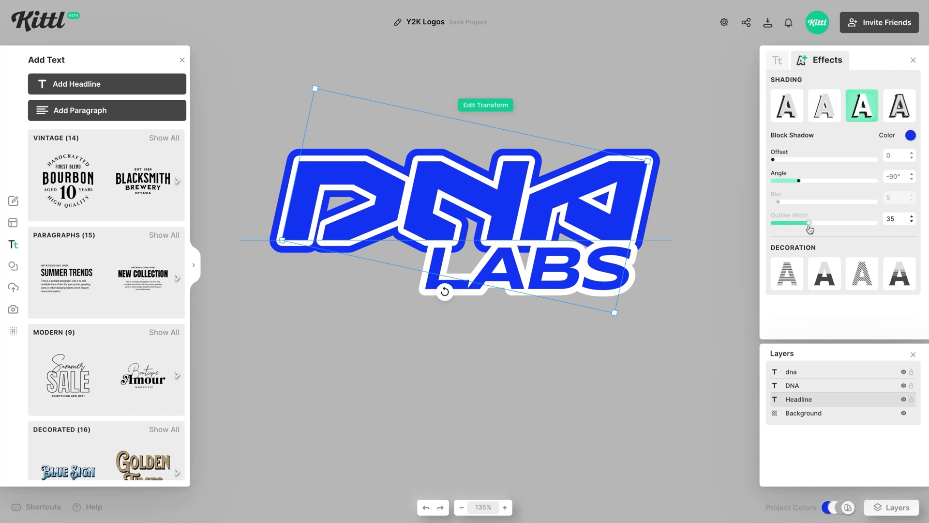
Step: Duplicate the LABS text in place and give the rear copy a blue block-shadow outline with width 31
left_click(603, 278)
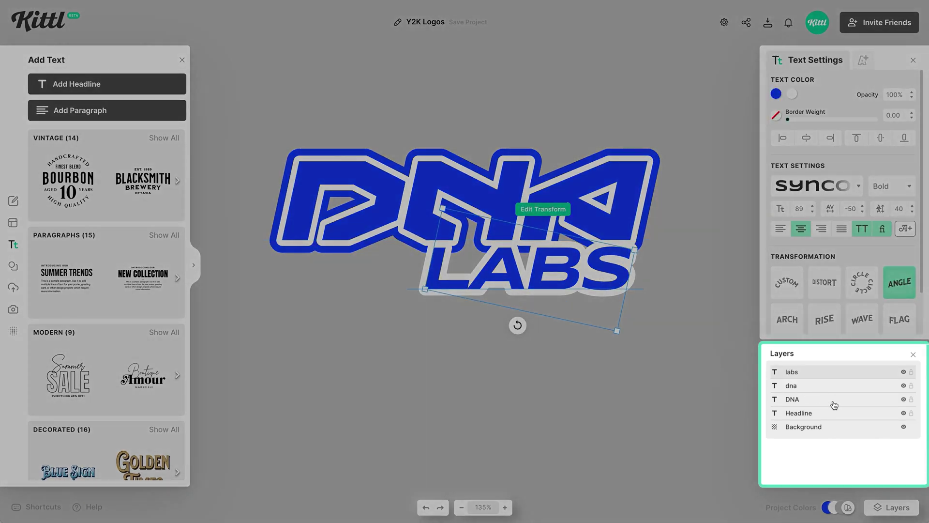
left_click(805, 389)
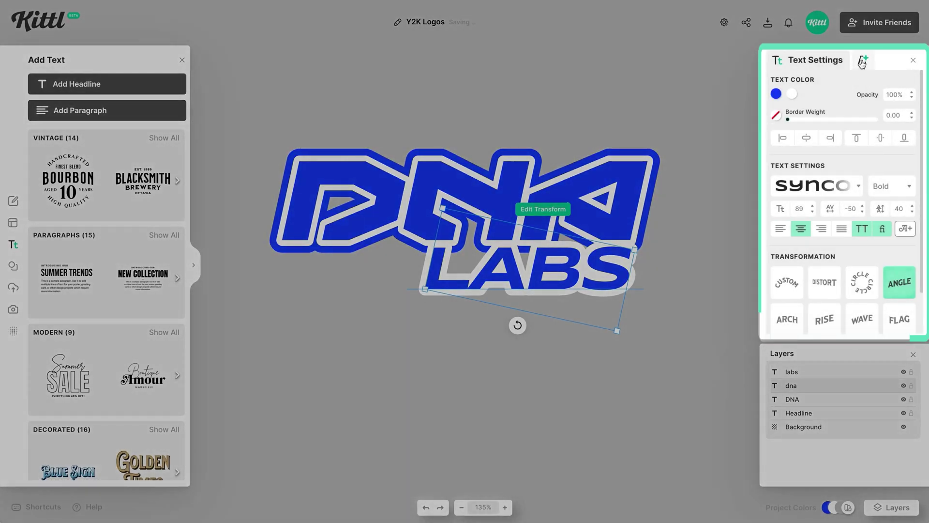
left_click(863, 61)
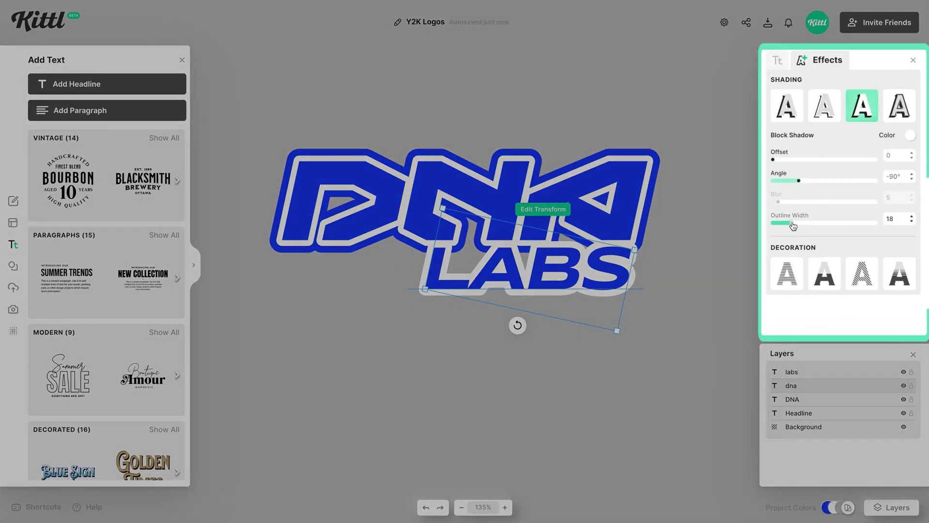
left_click_drag(793, 226, 805, 223)
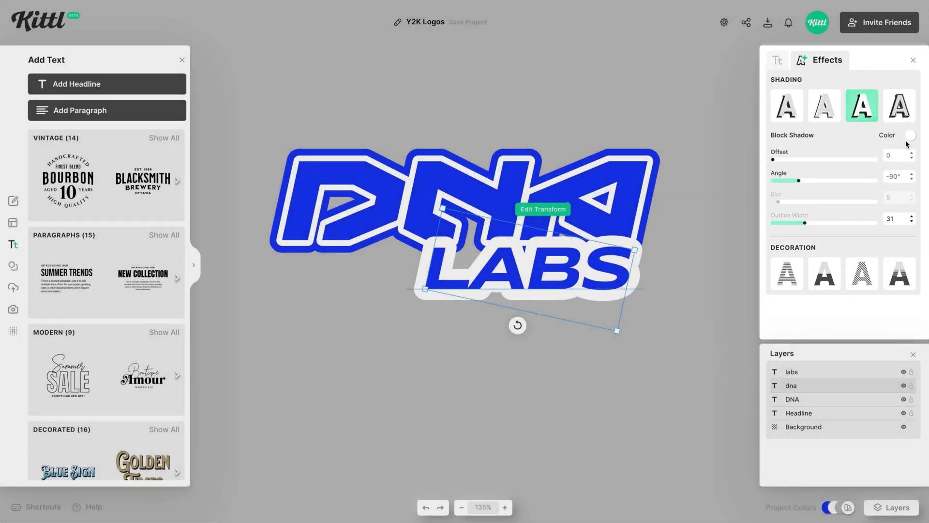
left_click(911, 135)
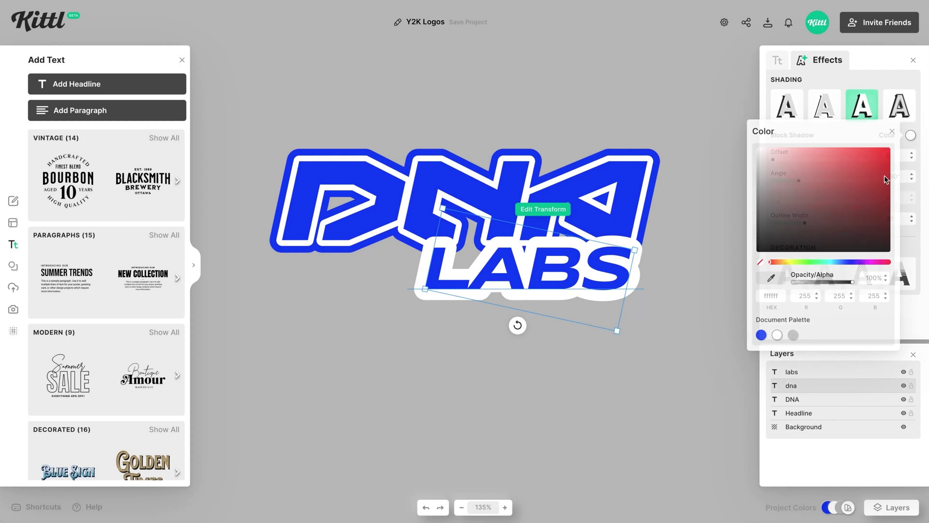
left_click(761, 335)
Step: Reduce the front LABS text's white outline width to 14
left_click(618, 276)
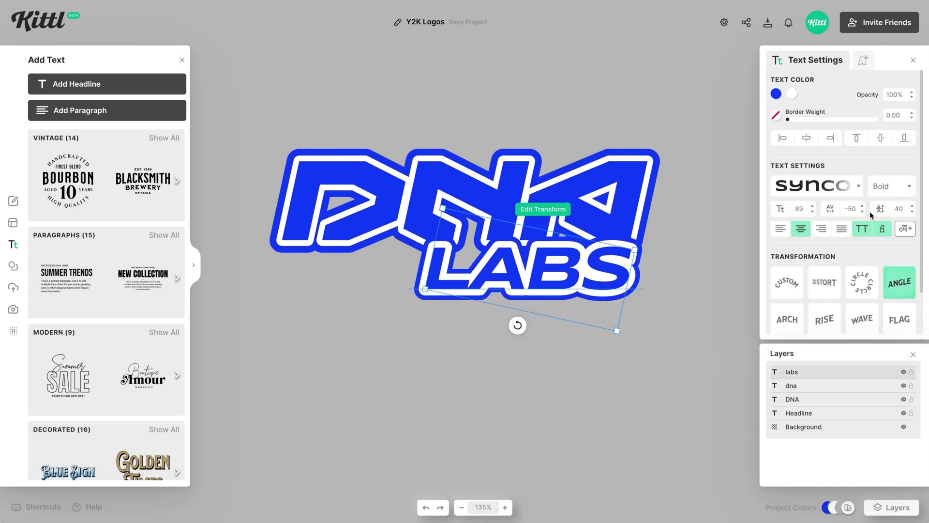
left_click(862, 62)
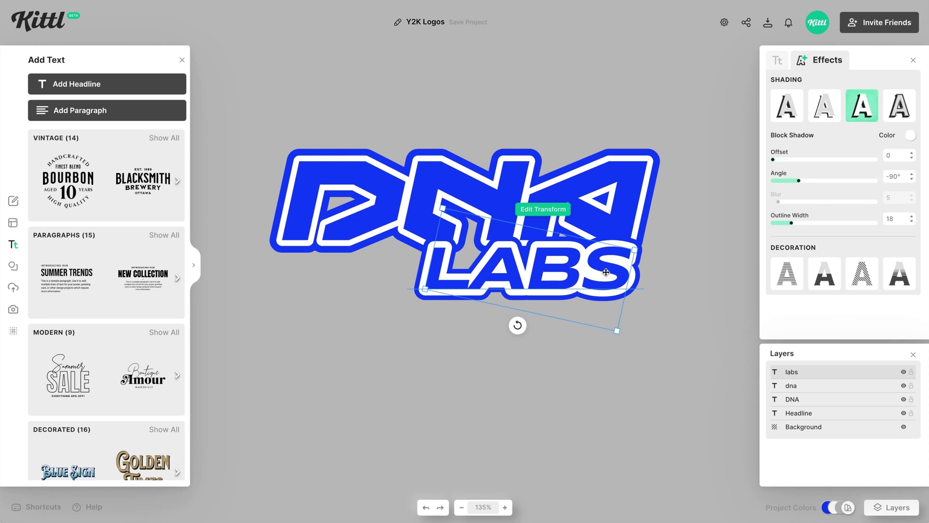
left_click_drag(790, 227, 788, 228)
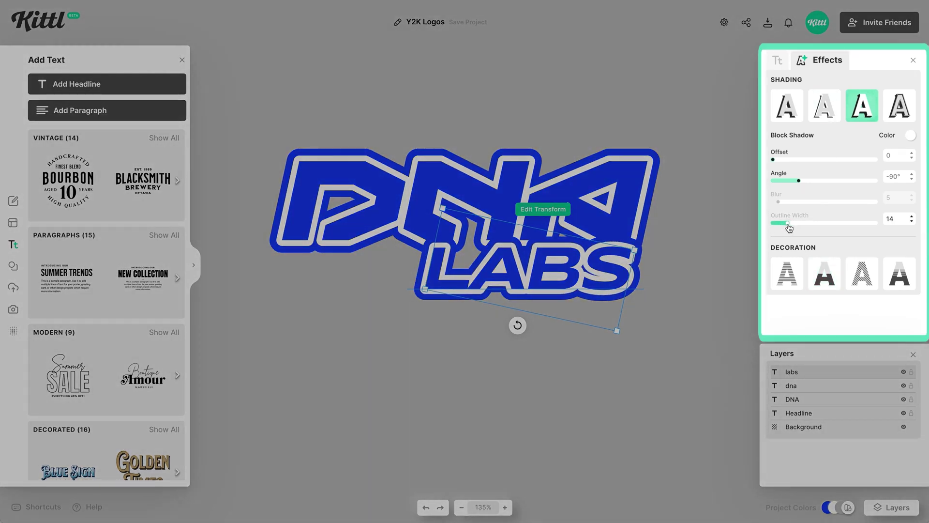
left_click(668, 343)
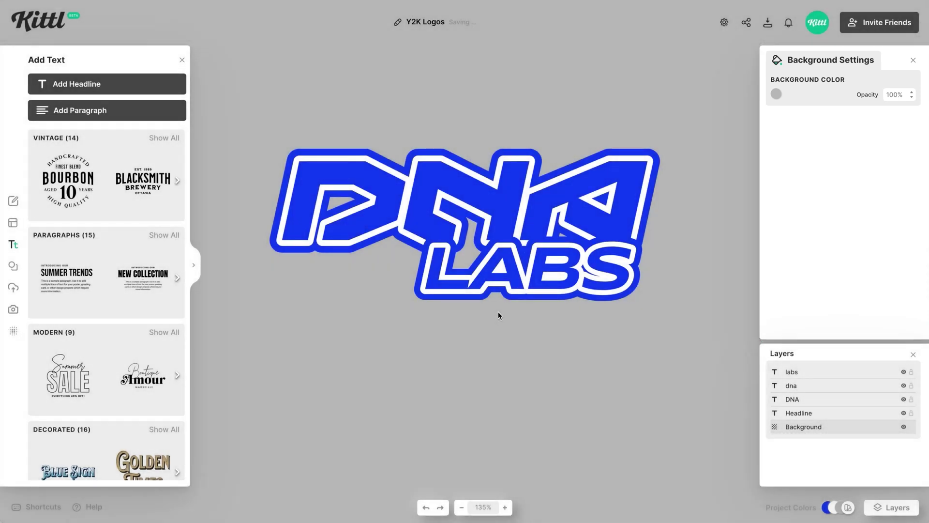
Step: Group the two LABS text layers and name the group Labs
left_click(433, 284)
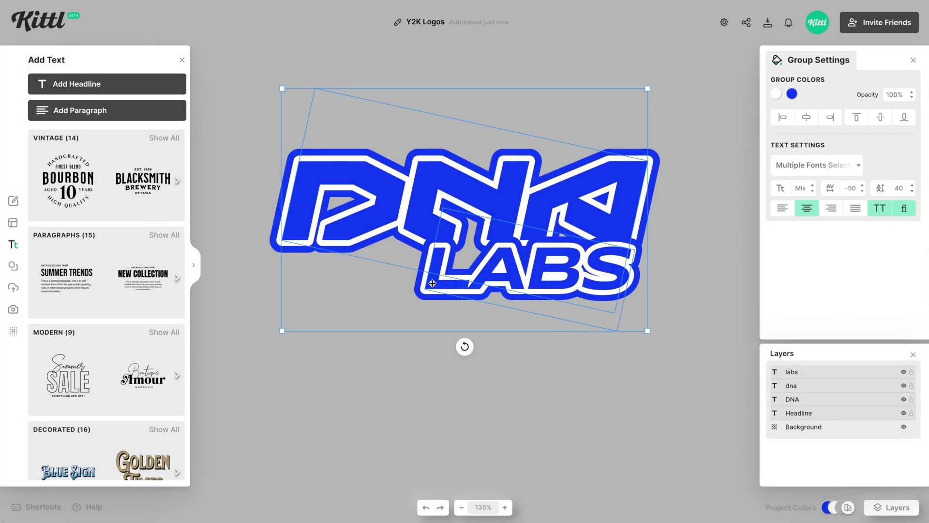
left_click(839, 401)
left_click(825, 413)
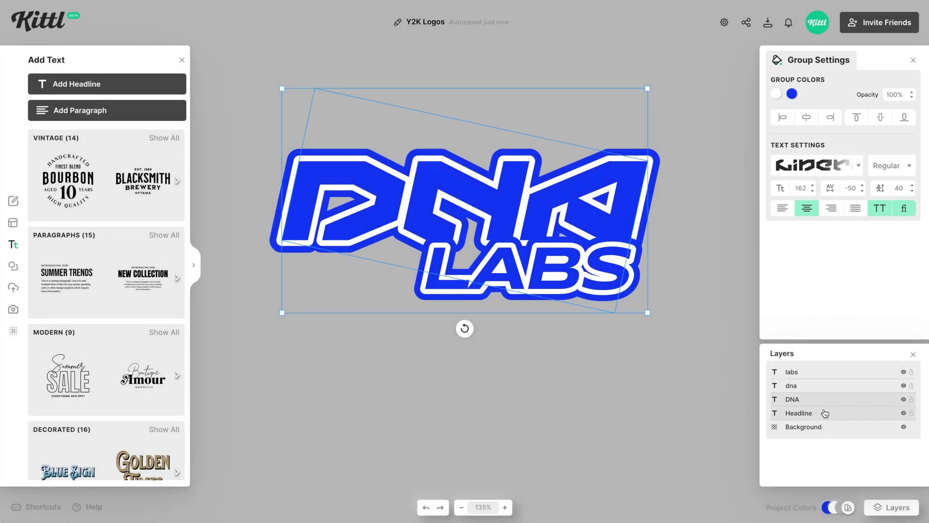
left_click(803, 389)
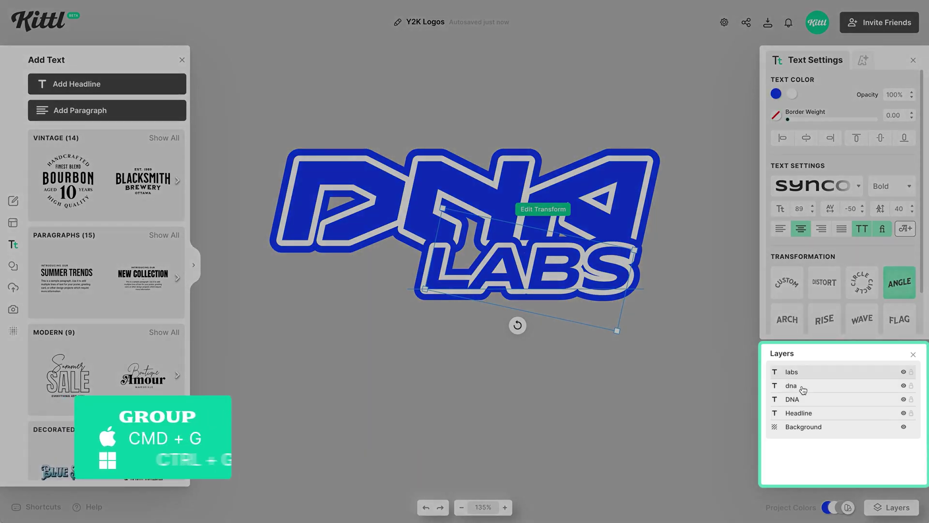
key("ctrl+g")
double_click(805, 372)
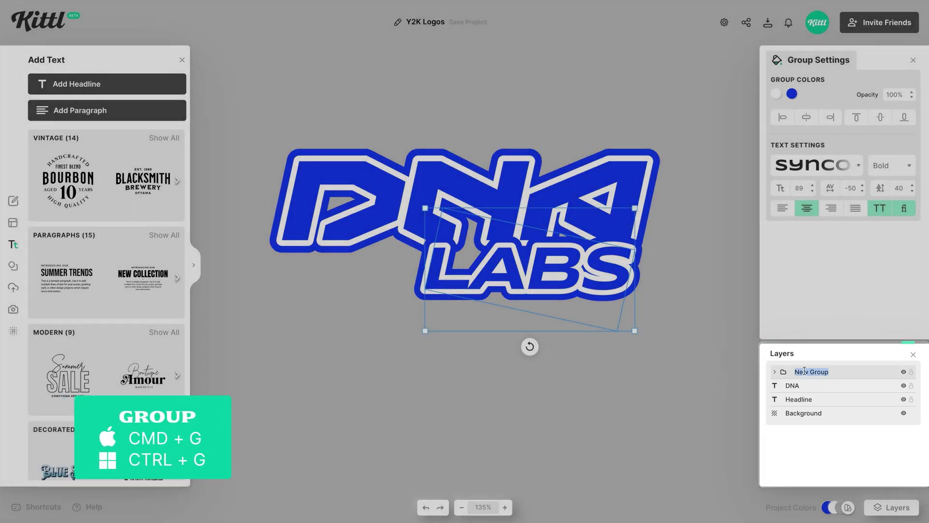
type("Labs")
Step: Group the two remaining DNA text layers and name the group DNA
left_click(806, 387)
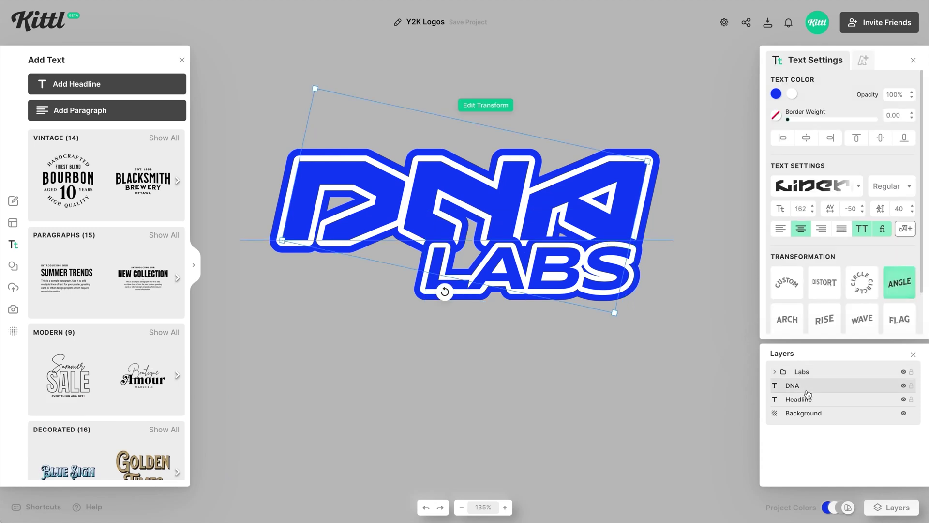
left_click(811, 400, "shift")
key("ctrl+g")
double_click(805, 386)
type("DNA")
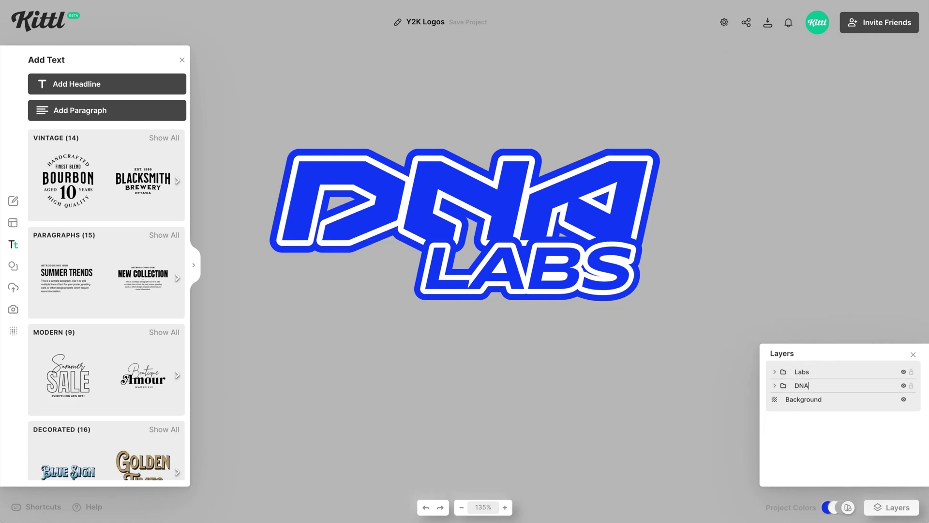
key("Return")
Step: Move the Labs group slightly down so it sits clear of the DNA letters
left_click(603, 280)
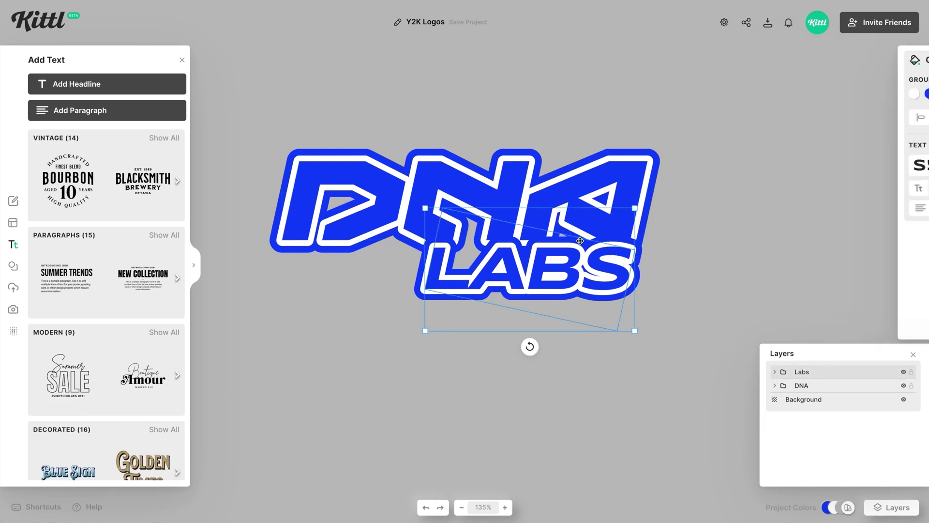
left_click_drag(604, 280, 603, 288)
left_click(387, 304)
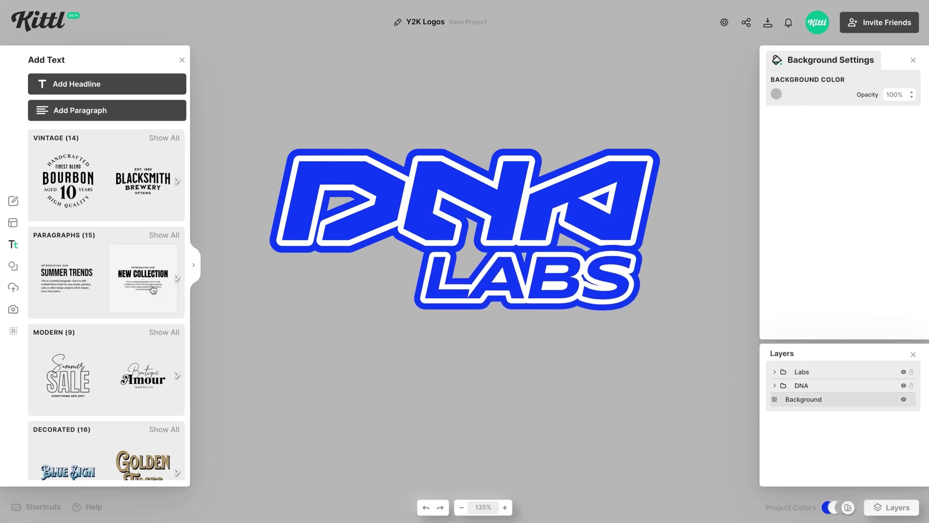
Step: Add the black three-lobed blob from the abstract Y2K elements over the left part of the DNA LABS logo
left_click(13, 266)
left_click(164, 115)
scroll(125, 304, "down", 10)
scroll(125, 304, "down", 10)
left_click(164, 267)
scroll(133, 329, "down", 10)
scroll(133, 329, "down", 3)
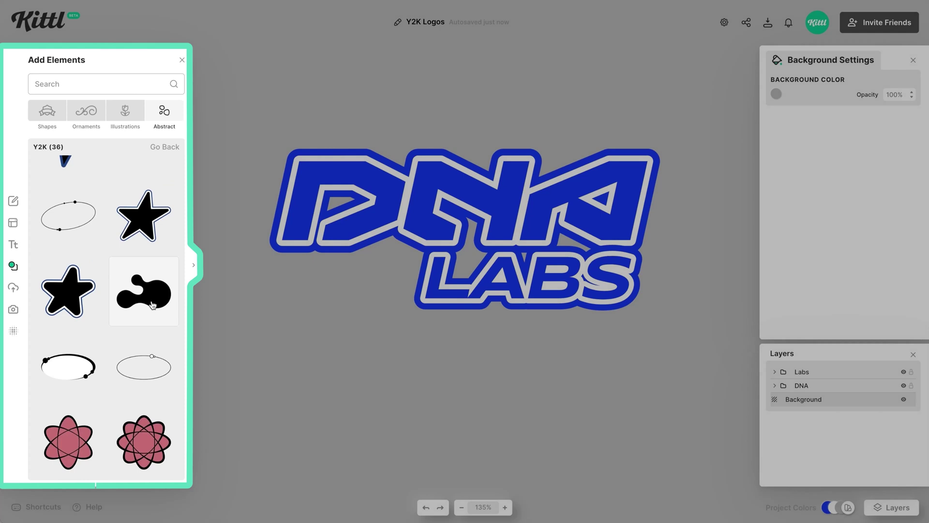
left_click(162, 312)
left_click_drag(480, 293, 513, 313)
scroll(475, 261, "left", 2)
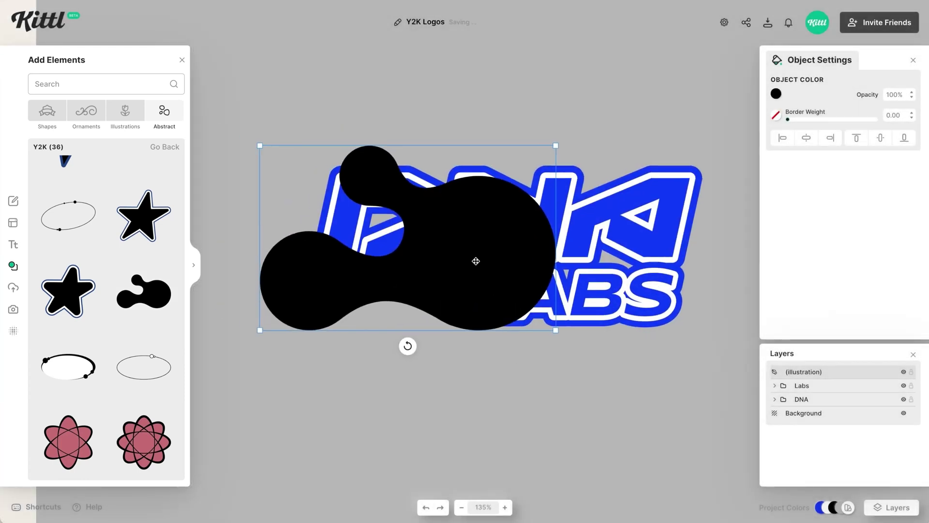
Step: Place the three-lobed blob behind the lettering, recolour it the logo's blue and enlarge it around the left side of DNA
right_click(473, 260)
left_click(505, 376)
left_click(776, 93)
left_click(643, 292)
left_click_drag(391, 292, 382, 280)
left_click_drag(547, 133, 560, 125)
left_click_drag(333, 306, 335, 305)
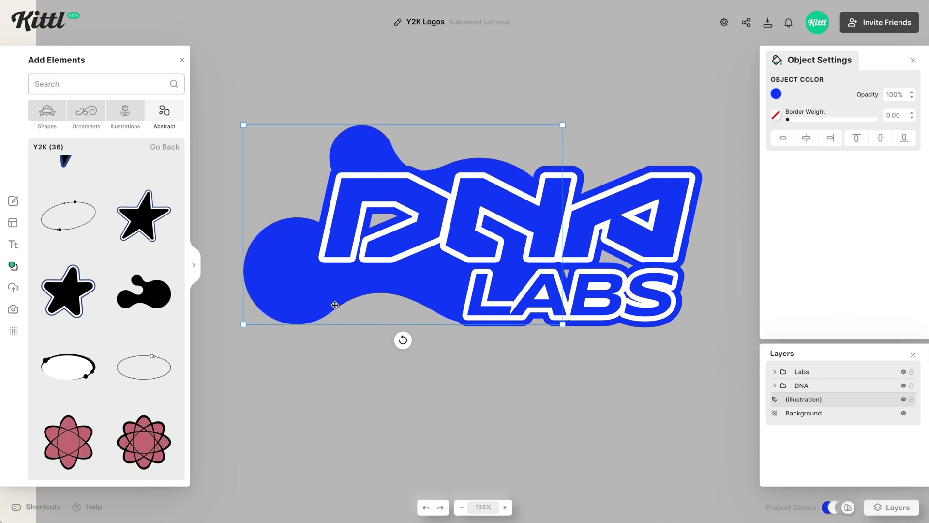
key("Up")
Step: Add the two-lobed Y2K blob over the right side of the logo and tilt it upward toward the end of DNA
scroll(133, 333, "down", 8)
scroll(129, 290, "up", 3)
left_click(68, 439)
right_click(508, 238)
left_click_drag(417, 274, 572, 224)
left_click(563, 390)
left_click_drag(618, 155, 588, 163)
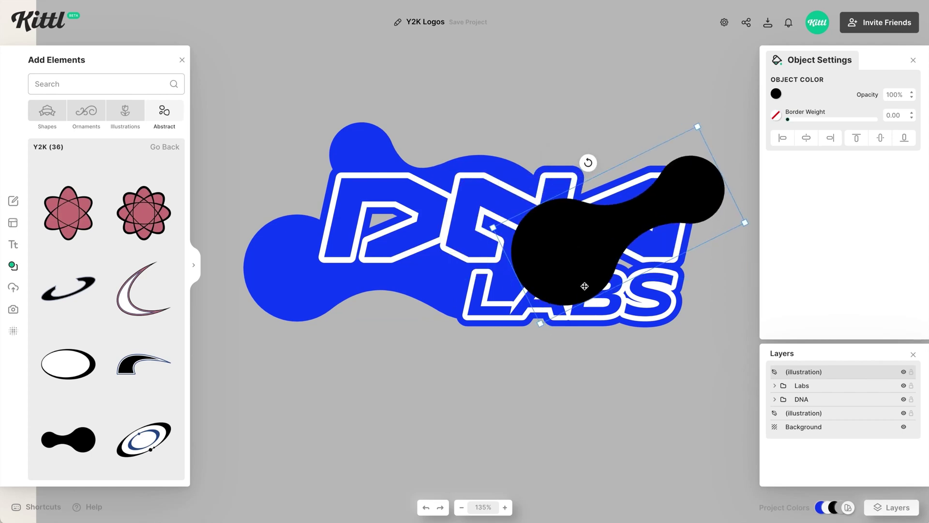
left_click_drag(585, 286, 572, 258)
Step: Send the two-lobed blob behind the lettering in the logo's blue, positioned so it bulges past the final A and below LABS
right_click(571, 226)
left_click(616, 390)
left_click(776, 94)
left_click(643, 293)
left_click(677, 354)
scroll(673, 157, "right", 1)
left_click(669, 167)
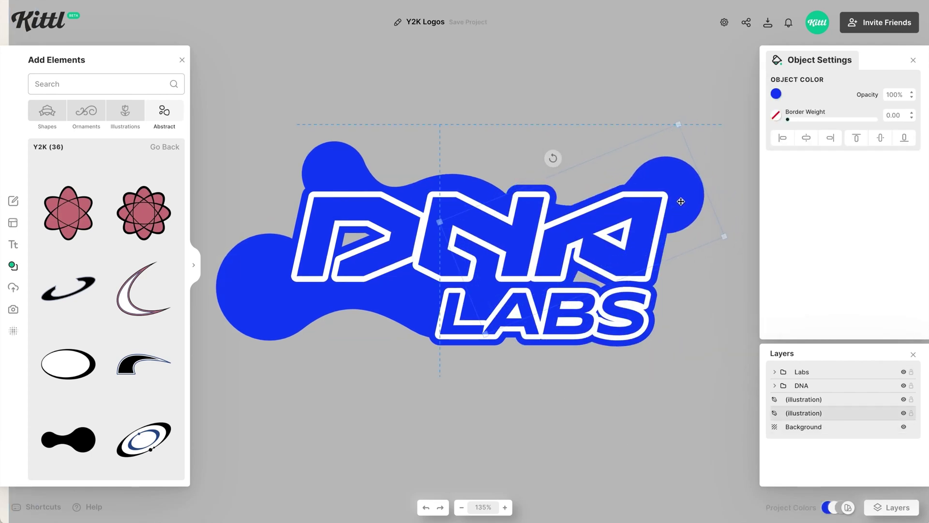
left_click(687, 109)
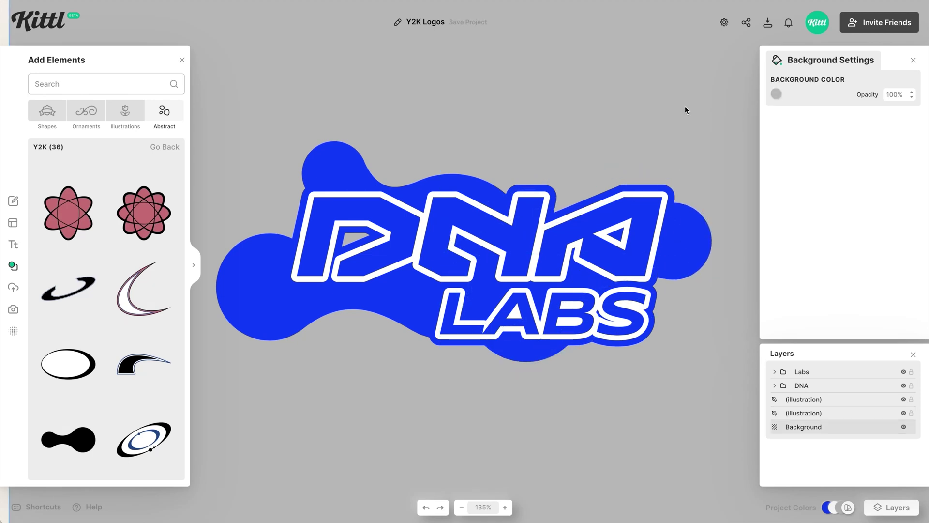
key("ctrl+0")
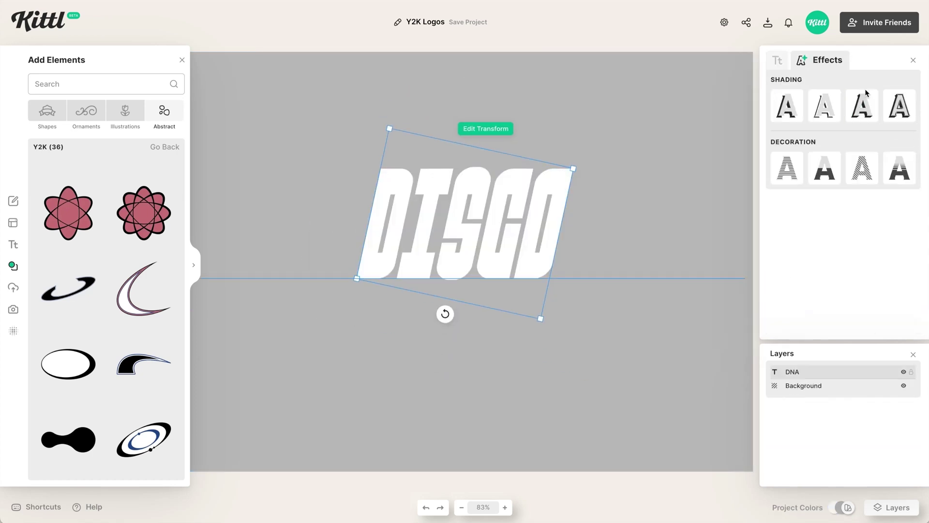
Step: Give the slanted DISCO text a black block shadow and change the duplicate line beneath it to GIRLS
left_click(863, 92)
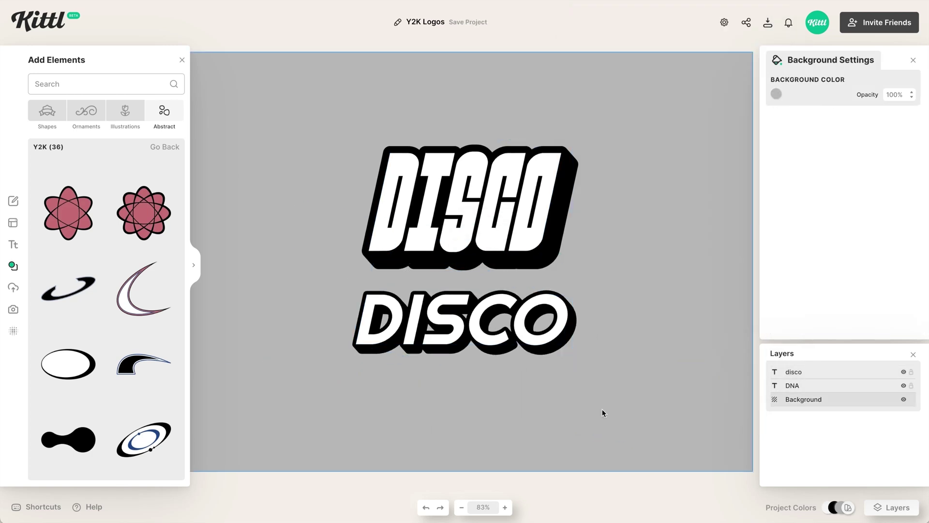
left_click(499, 343)
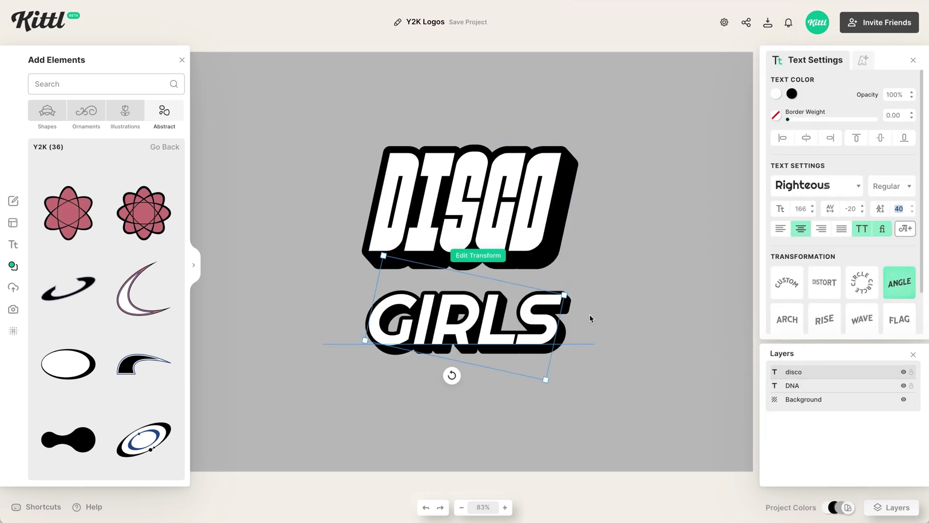
Step: Move GIRLS up tight beneath DISCO and thicken its black block-shadow outline
left_click_drag(532, 315, 519, 278)
left_click(864, 60)
left_click_drag(794, 224, 803, 225)
Step: Select the DISCO and GIRLS lines together and shift them slightly lower on the canvas
left_click(644, 256)
left_click(387, 296)
left_click_drag(608, 400, 390, 212)
Step: Add the rounded outlined star from the Y2K elements to the right of the DISCO GIRLS lettering
scroll(66, 305, "down", 8)
left_click_drag(436, 227, 640, 285)
left_click(69, 383)
Step: Recolour the star with a bright green centre and black surrounding outlines
left_click(792, 94)
left_click(658, 292)
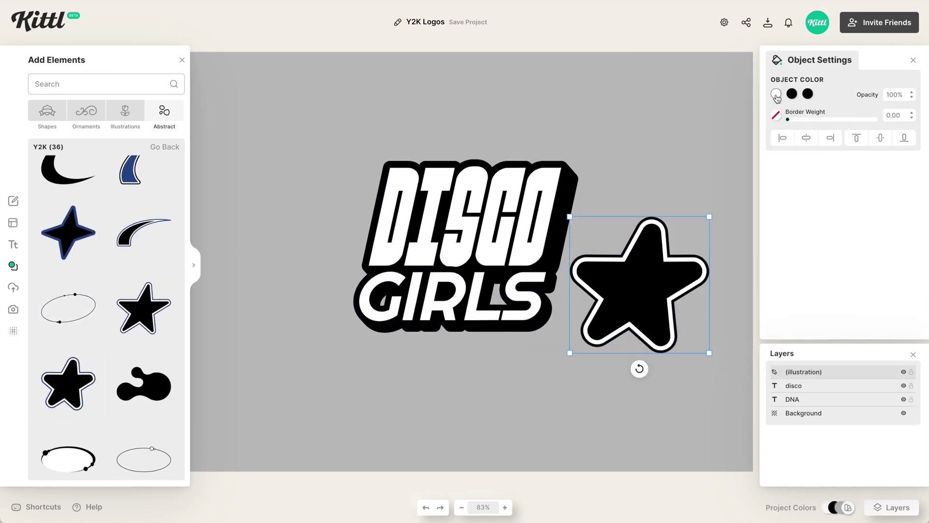
left_click(808, 94)
left_click(707, 220)
left_click(776, 107)
left_click(777, 94)
left_click(643, 293)
Step: Shrink the star beside the end of GIRLS and give it a black border of weight 17
left_click_drag(710, 355, 615, 328)
left_click(776, 115)
left_click_drag(788, 119, 798, 120)
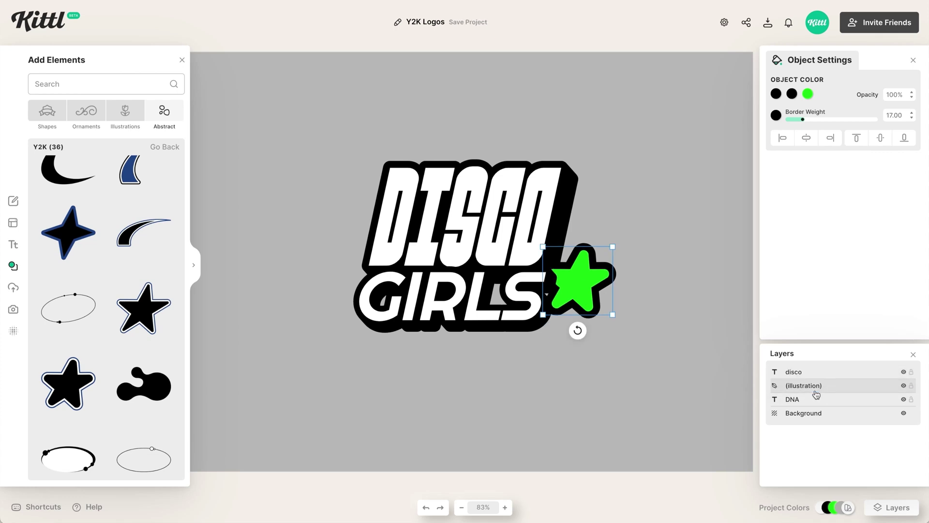
Step: Duplicate the green star above and to the right, send the copy to the back and scale it smaller
left_click_drag(602, 305, 630, 256)
right_click(614, 251)
left_click(645, 410)
left_click_drag(643, 200, 635, 208)
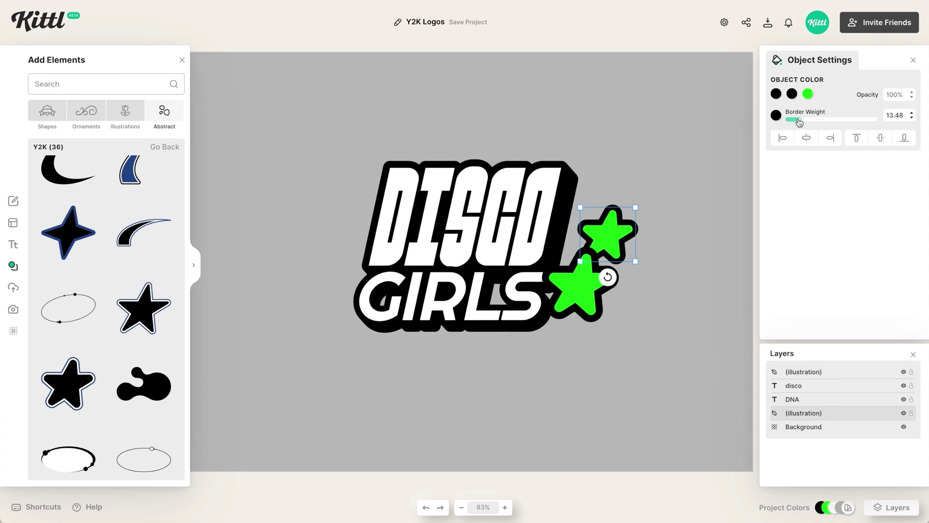
Step: Add a third, still smaller green star tucked behind the right edge of DISCO
left_click_drag(621, 243, 586, 216)
right_click(585, 214)
left_click(635, 377)
left_click_drag(602, 179, 599, 184)
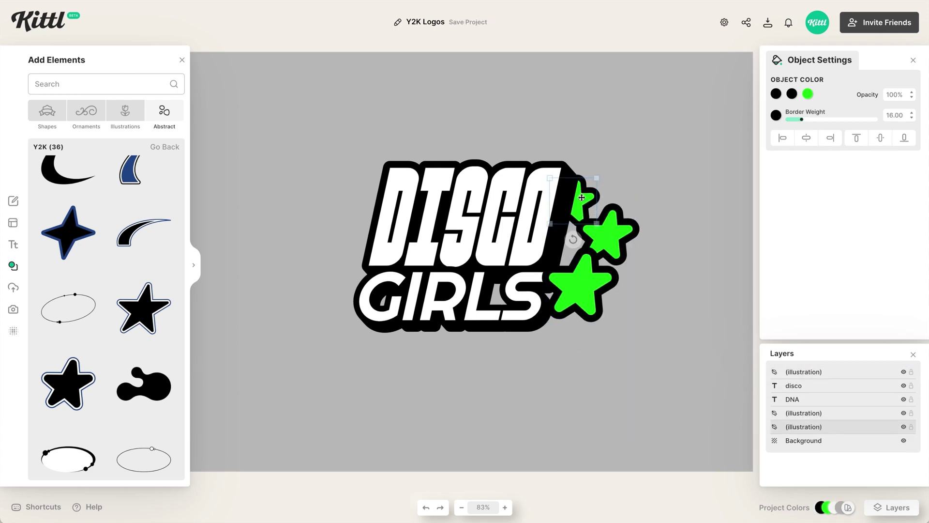
left_click(687, 174)
Step: Add a black Y2K halftone dot pattern behind the left side of the DISCO GIRLS lettering
scroll(170, 357, "up", 8)
left_click(68, 190)
left_click_drag(471, 261, 369, 252)
right_click(336, 250)
left_click(373, 411)
left_click(271, 358)
Step: Add a black rectangle stretched across the GIRLS line and send it behind the lettering to fill the gaps
left_click(47, 111)
left_click(143, 287)
left_click_drag(535, 193, 485, 245)
left_click_drag(474, 254, 472, 277)
left_click(776, 94)
left_click(627, 293)
right_click(465, 293)
left_click(545, 455)
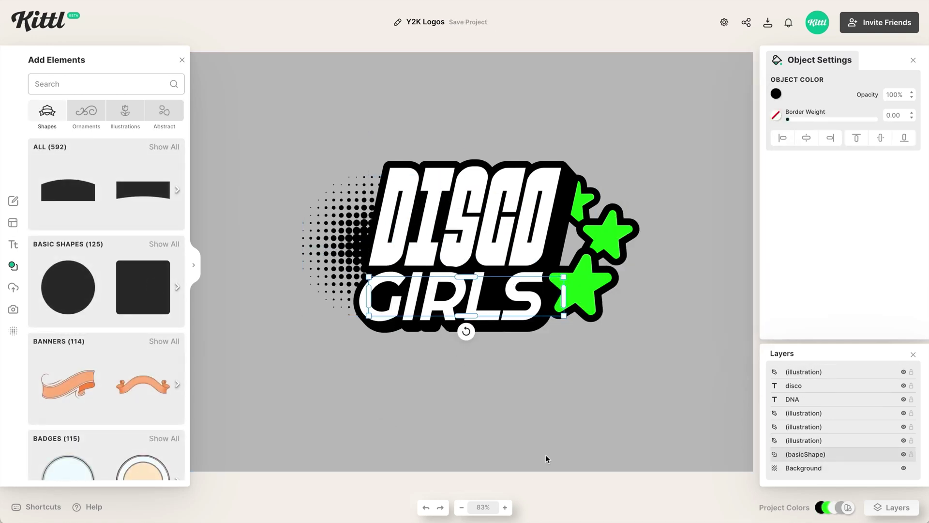
left_click(574, 431)
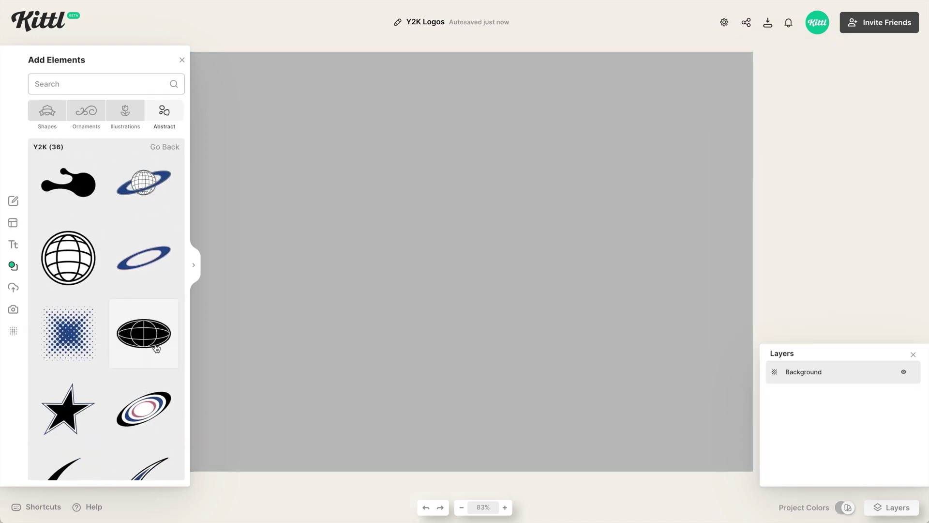
Step: Add the oval Y2K globe to the empty canvas, recolour it dark with lime-yellow grid lines and enlarge it
left_click(144, 333)
left_click(775, 94)
left_click(791, 93)
left_click(673, 220)
left_click_drag(726, 140, 763, 102)
left_click(247, 233)
Step: Add an ORBITAL headline below the globe and set it in the wide Gener… typeface
key("t")
left_click_drag(488, 268, 570, 410)
left_click(825, 196)
left_click(744, 60)
scroll(687, 218, "down", 5)
left_click(683, 270)
Step: Colour the ORBITAL text lime yellow and give it a thick dark block-shadow outline matching the globe
left_click(776, 94)
left_click(646, 293)
left_click(863, 61)
left_click(862, 105)
left_click_drag(782, 223, 807, 227)
left_click(910, 135)
left_click(763, 334)
Step: Place ORBITAL across the middle of the globe at size 141 and nudge it slightly up and to the right
left_click_drag(581, 388, 581, 278)
left_click_drag(646, 297, 669, 296)
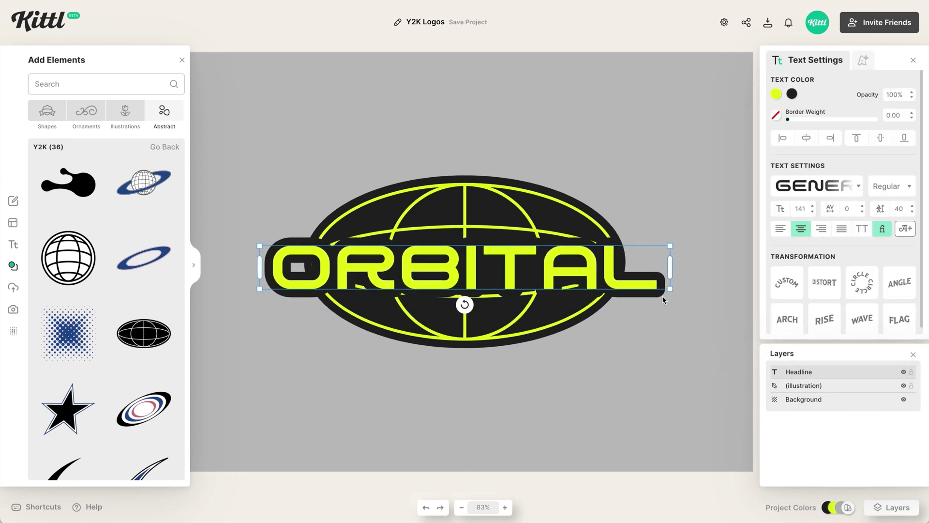
key("shift+Up")
key("shift+Up")
key("shift+Up")
key("Right")
key("Right")
key("Right")
key("Right")
key("Right")
key("Right")
key("Right")
key("Right")
key("Left")
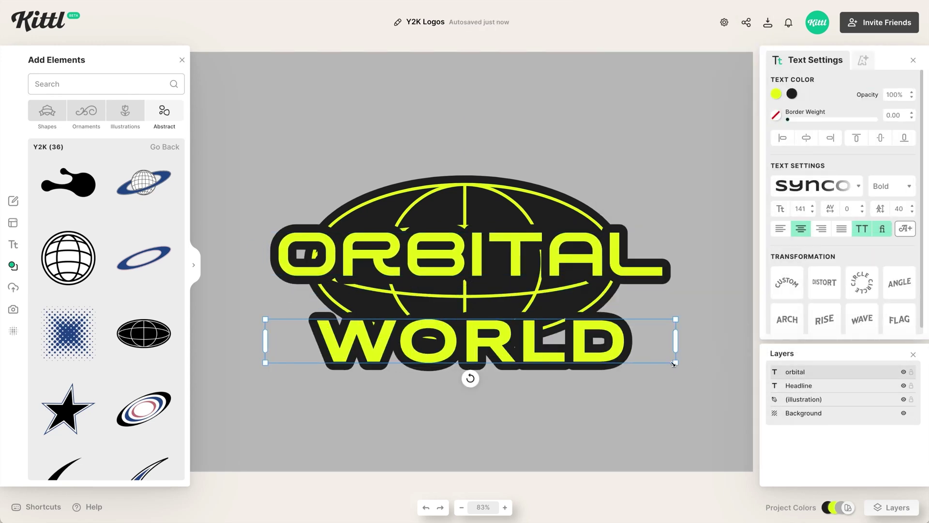
Step: Scale the WORLD text to size 100 and move it up close beneath ORBITAL on the globe
left_click_drag(673, 364, 604, 352)
left_click_drag(545, 339, 545, 304)
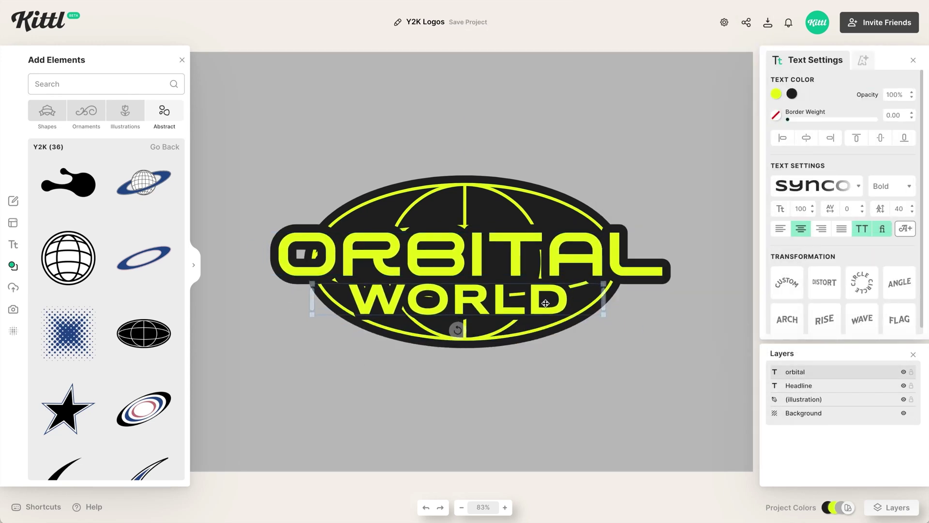
Step: Nudge the ORBITAL text slightly upward over the middle of the globe
left_click_drag(578, 348, 543, 257)
key("Up")
key("Up")
left_click(579, 348)
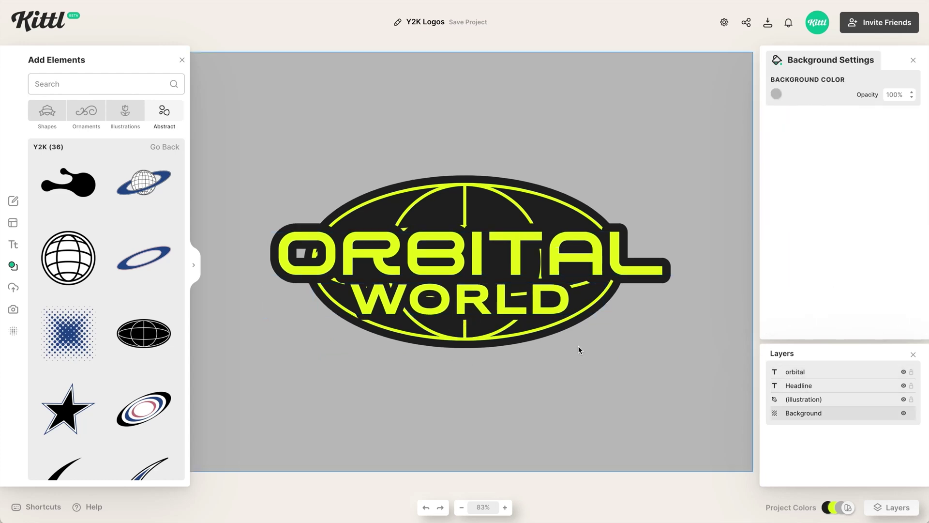
Step: Scale the WORLD text down slightly and move both ORBITAL and WORLD a little higher on the globe
left_click(478, 300)
left_click_drag(605, 314, 593, 313)
left_click(605, 260)
left_click(604, 361)
left_click_drag(579, 356, 542, 256)
key("shift+Up")
left_click(316, 436)
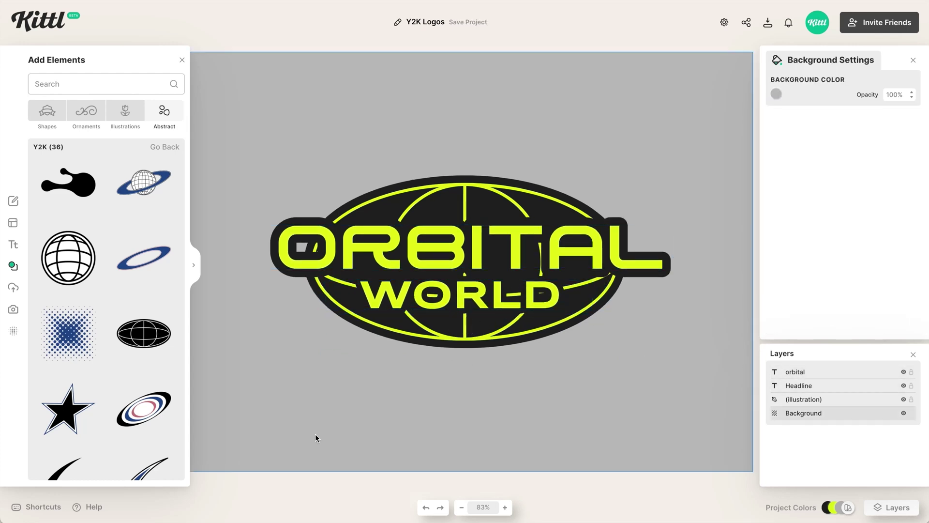
Step: Add a basic square shape, stretch it into a wide dark bar behind the ORBITAL lettering, and lock the ORBITAL text layer
left_click(47, 110)
left_click_drag(143, 287, 353, 299)
left_click_drag(354, 368, 354, 266)
left_click_drag(422, 247, 622, 247)
left_click(777, 94)
left_click(654, 271)
right_click(648, 264)
left_click(675, 412)
left_click(911, 371)
Step: Duplicate the dark bar and layer the copy beneath the WORLD text to cover the globe lines behind its letters
left_click(564, 262)
key("ctrl+d")
left_click_drag(564, 262, 565, 277)
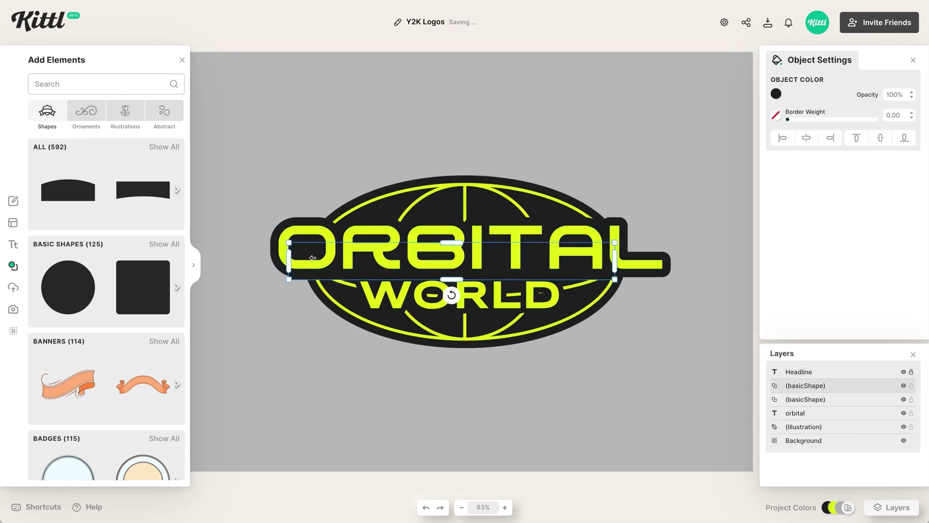
key("ctrl+bracketleft")
left_click(676, 414)
left_click(452, 280)
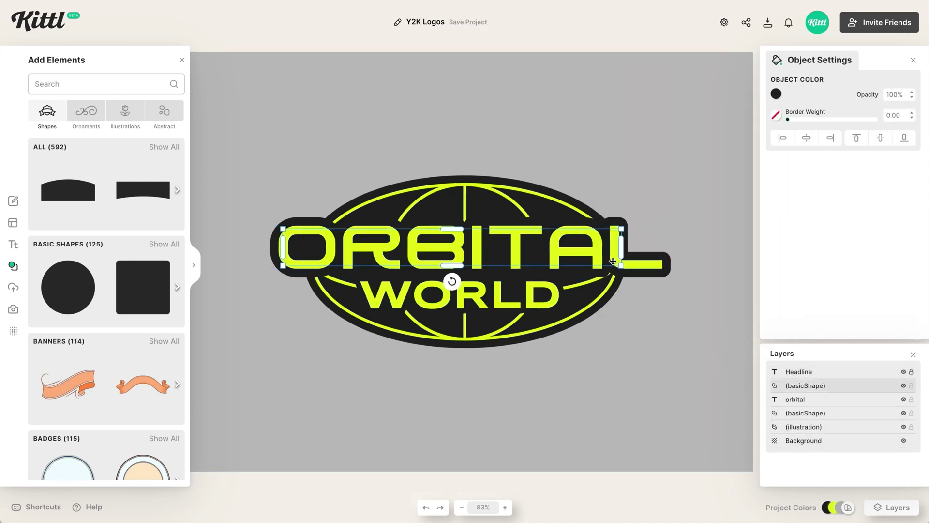
left_click(873, 375)
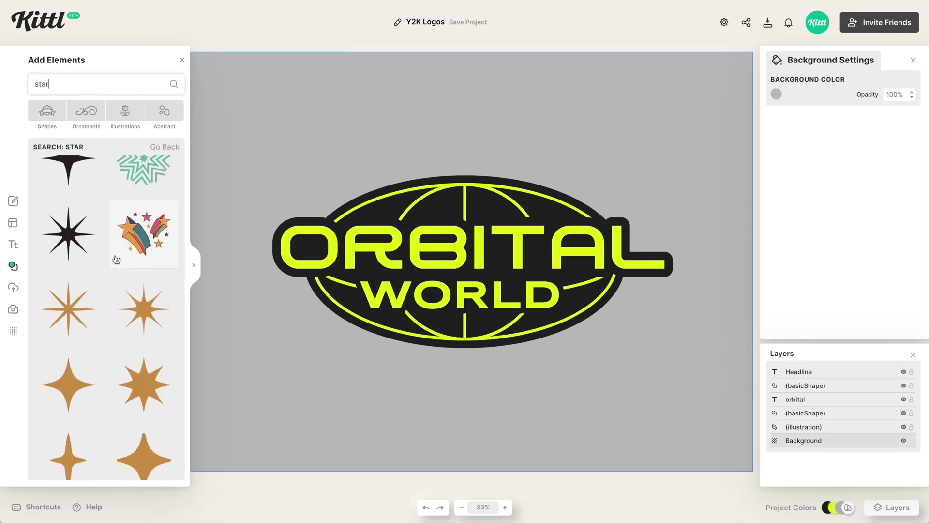
Step: Add small lime four-pointed stars with a thick dark border at weight 29.06 on the globe's upper-left and lower-right edges
left_click(116, 232)
left_click(777, 94)
left_click(657, 293)
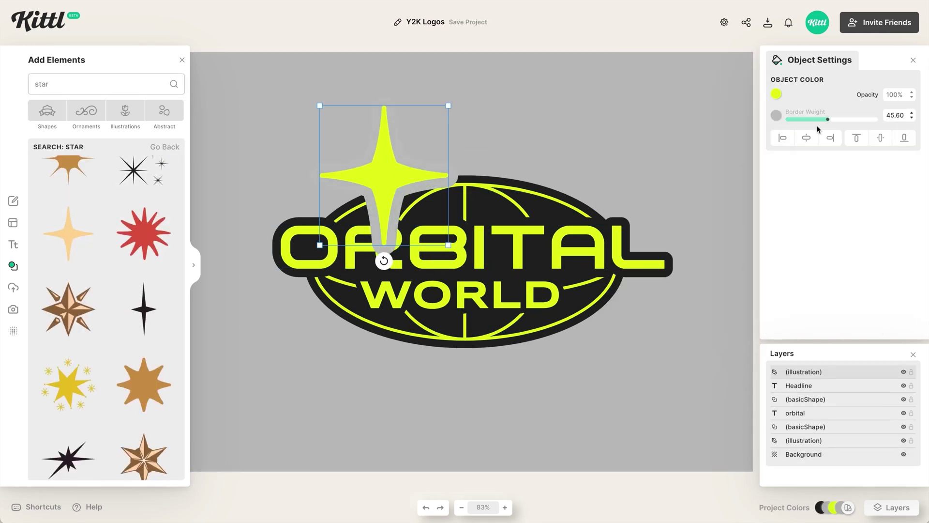
left_click_drag(788, 119, 807, 122)
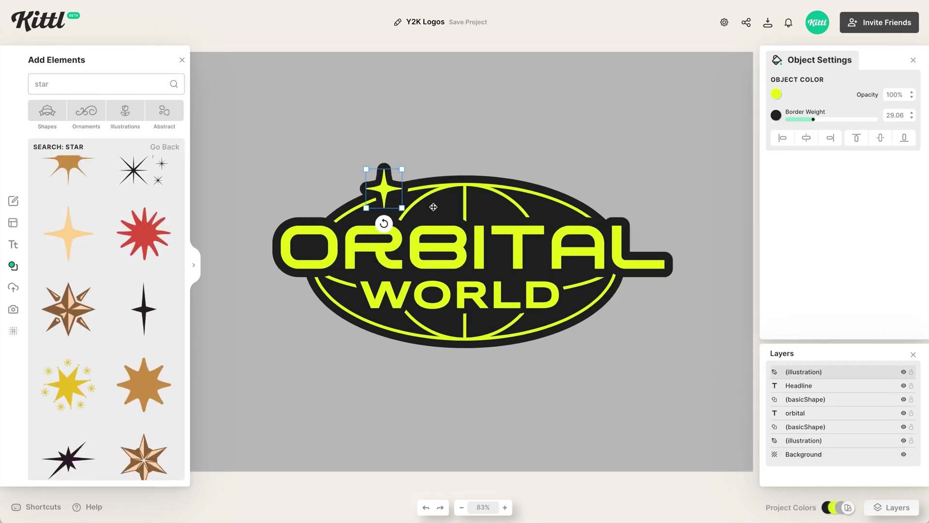
left_click(653, 359)
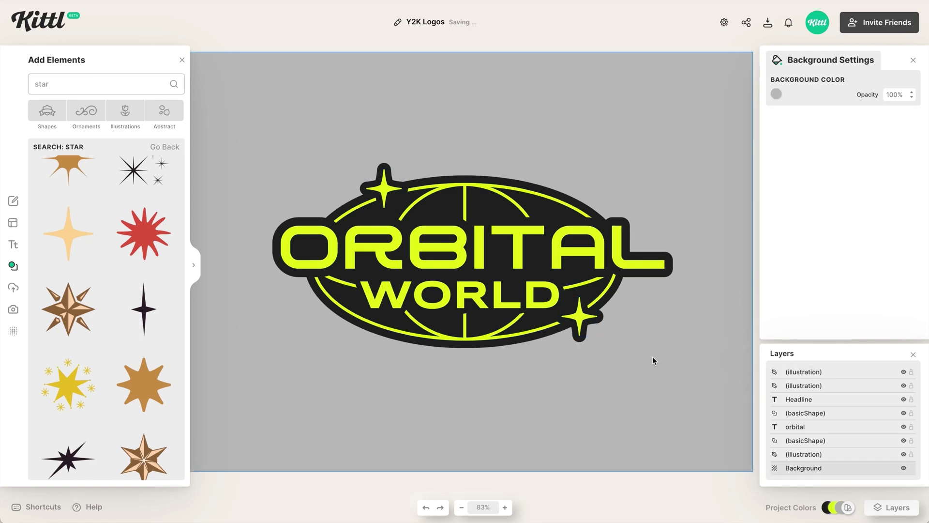